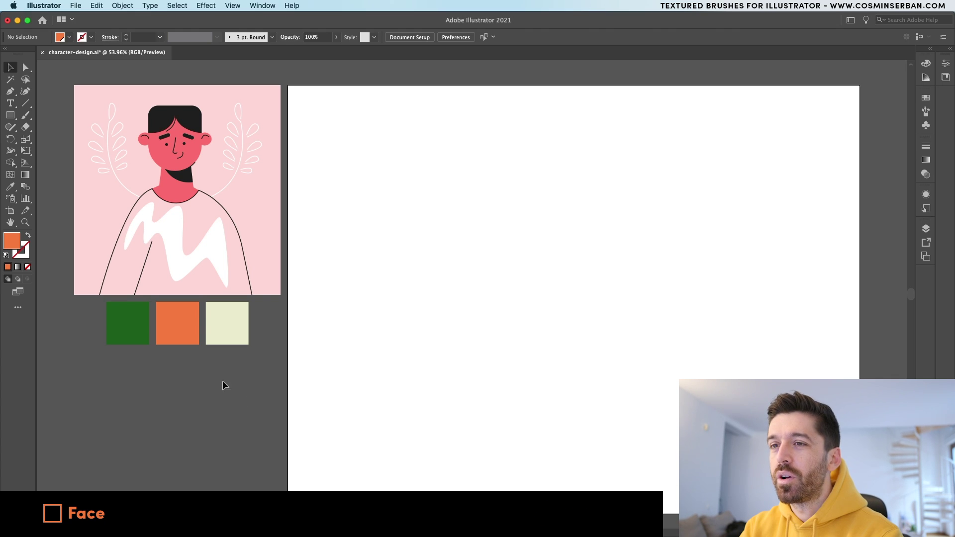
Step: Draw a rounded orange head shape with the Pen tool
{"action": "left_click", "coordinate": [173, 331]}
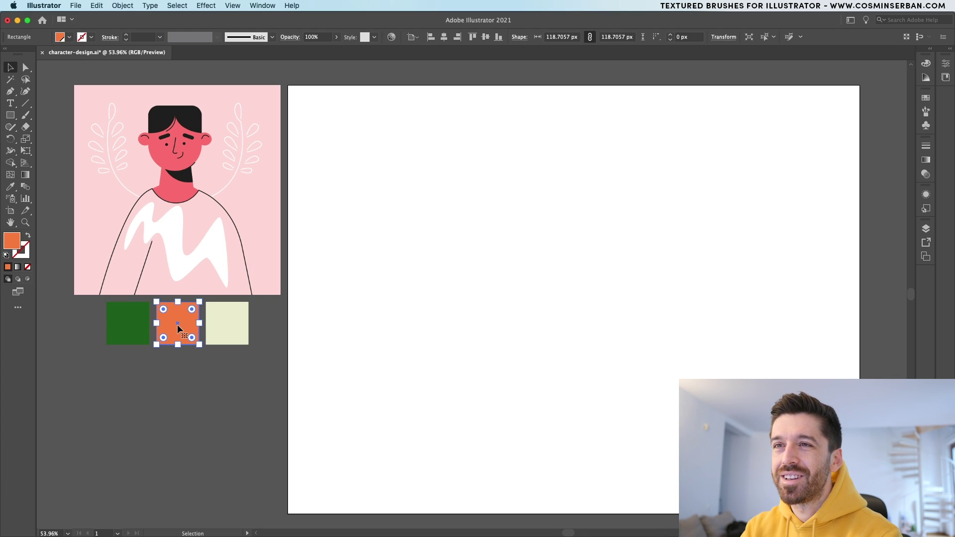
{"action": "left_click", "coordinate": [11, 91]}
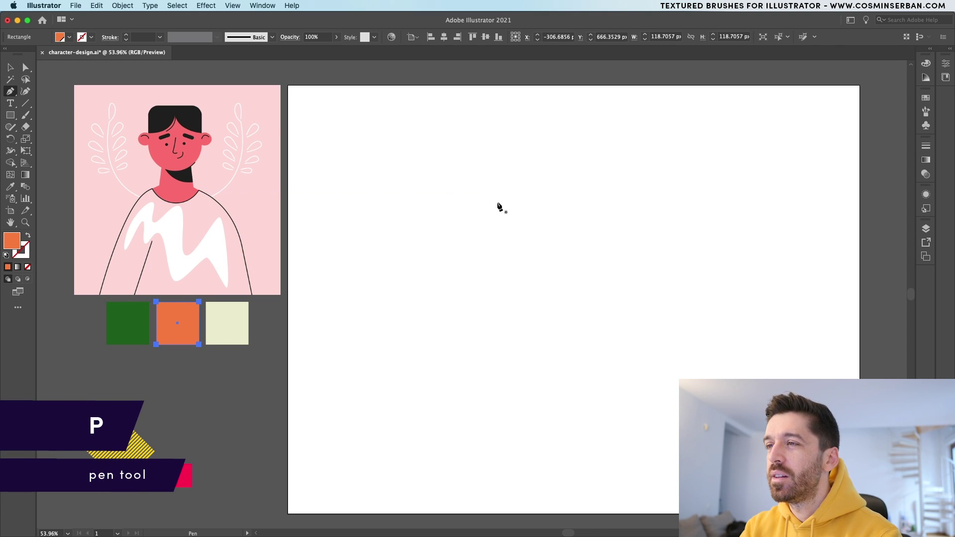
{"action": "left_click_drag", "start_coordinate": [517, 271], "coordinate": [563, 271]}
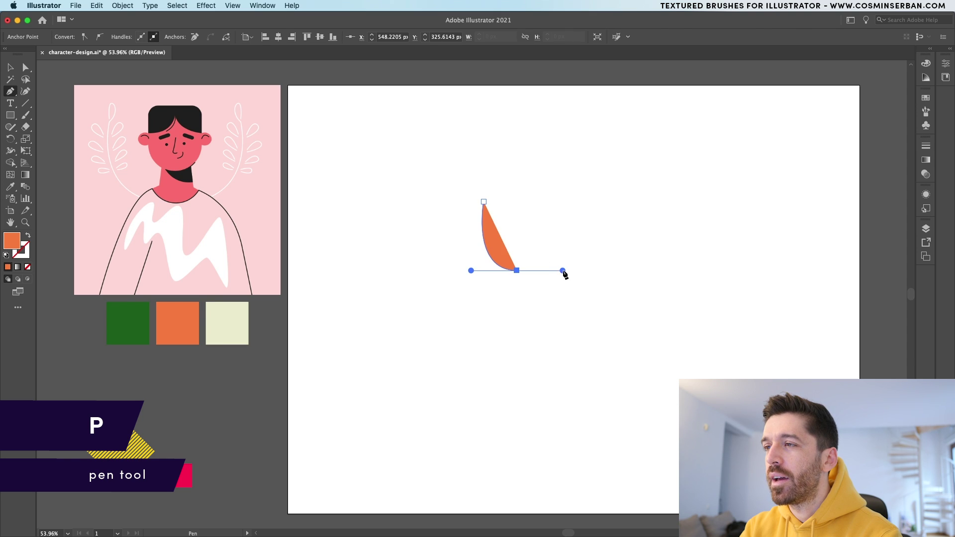
{"action": "left_click", "coordinate": [558, 202]}
{"action": "left_click_drag", "start_coordinate": [520, 183], "coordinate": [546, 183]}
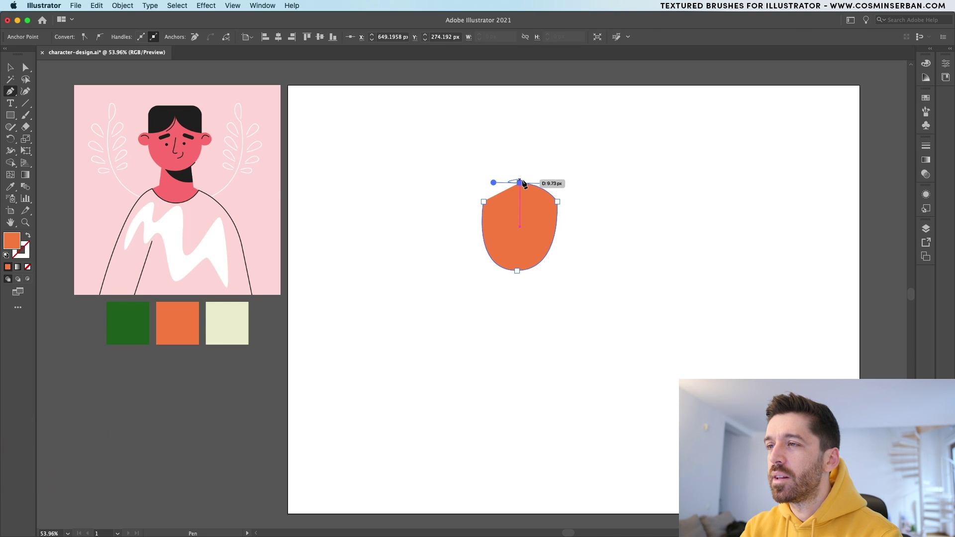
{"action": "left_click", "coordinate": [483, 202]}
{"action": "key", "text": "v"}
{"action": "left_click", "coordinate": [621, 247]}
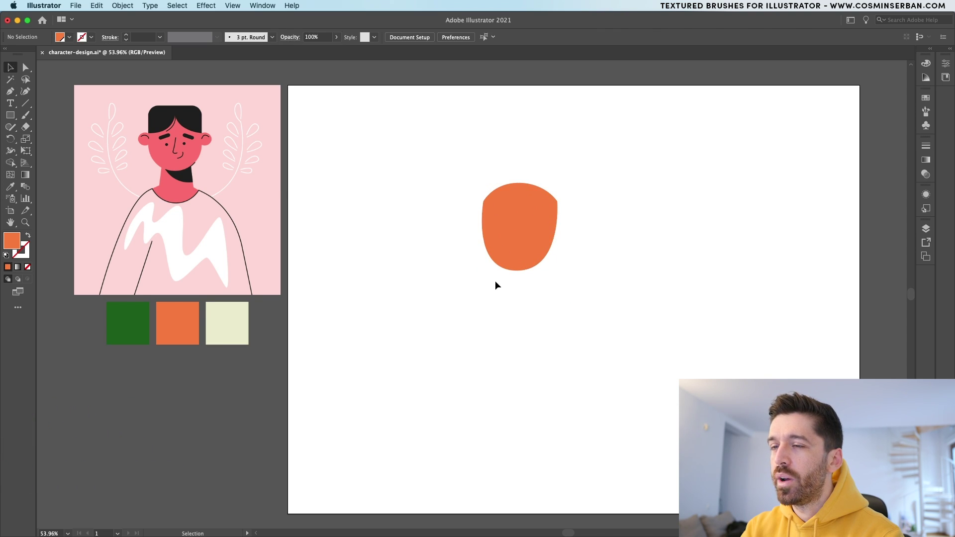
Step: Draw a closed neck-and-shoulders shape beneath the head
{"action": "key", "text": "p"}
{"action": "left_click", "coordinate": [493, 250]}
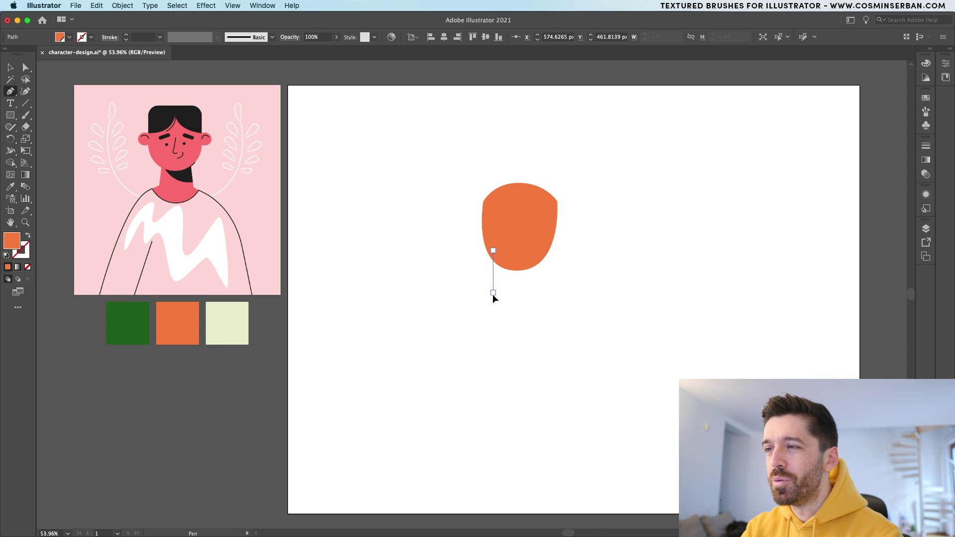
{"action": "left_click_drag", "start_coordinate": [493, 306], "coordinate": [467, 311]}
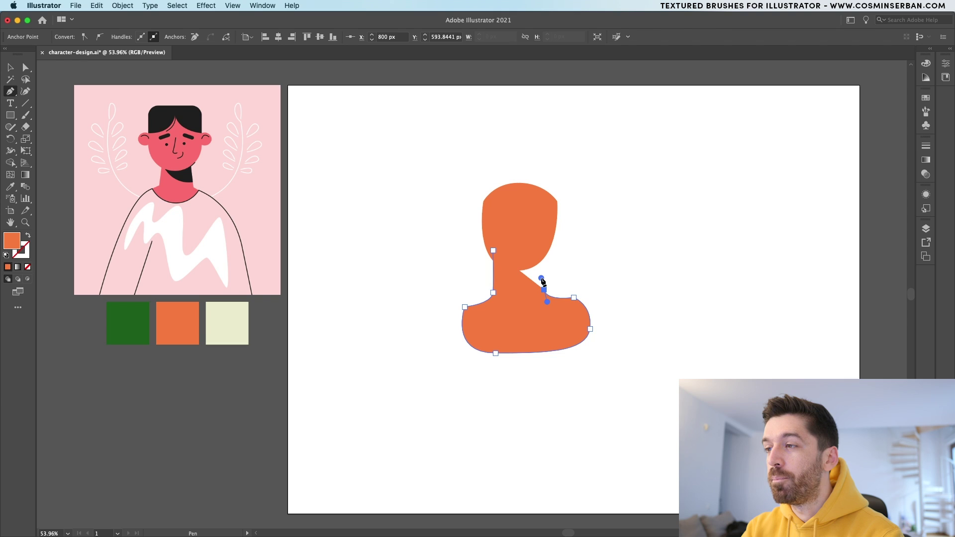
{"action": "left_click", "coordinate": [543, 252]}
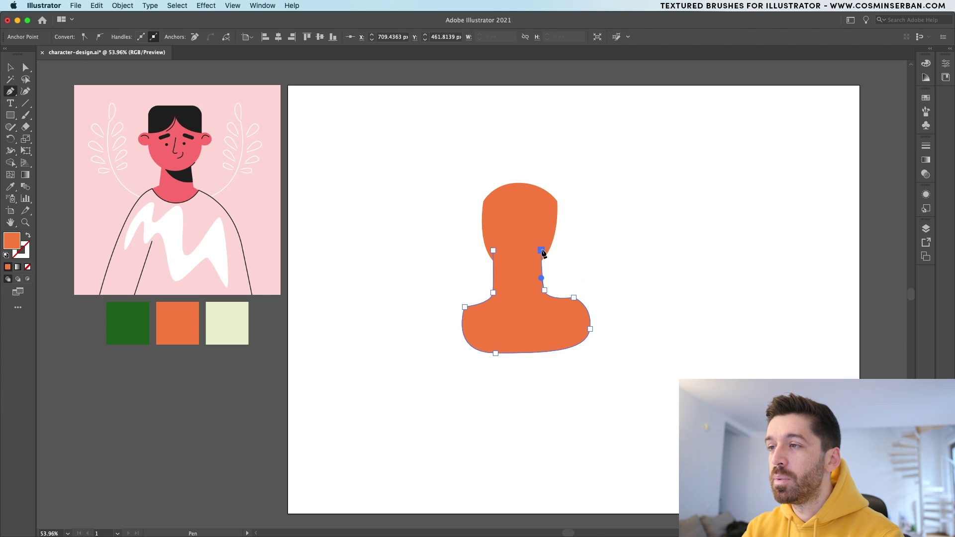
{"action": "left_click", "coordinate": [493, 250]}
{"action": "key", "text": "v"}
{"action": "left_click", "coordinate": [615, 317]}
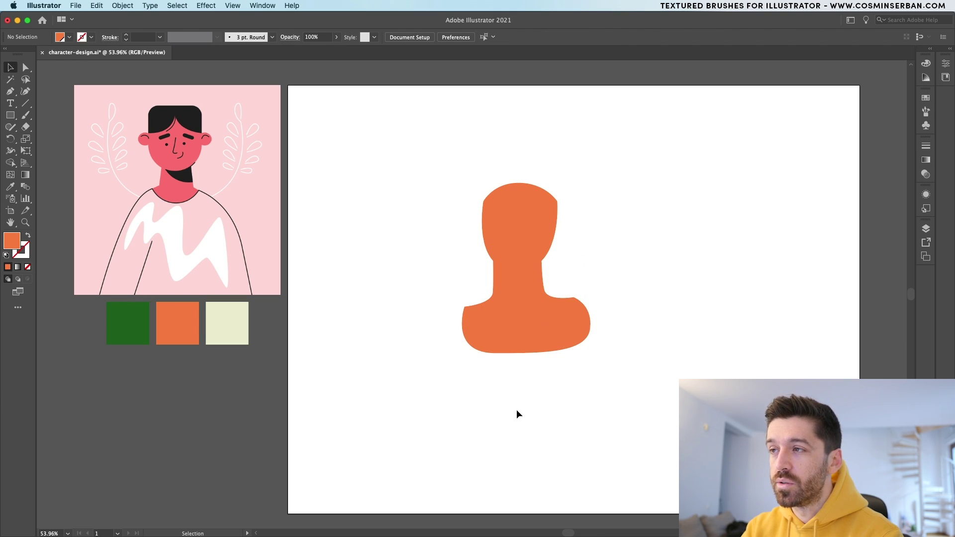
{"action": "key", "text": "p"}
{"action": "scroll", "coordinate": [562, 254], "scroll_direction": "up", "scroll_amount": 5}
Step: Draw an oval orange ear on the head's left side
{"action": "left_click_drag", "start_coordinate": [316, 178], "coordinate": [391, 180]}
{"action": "left_click", "coordinate": [374, 173]}
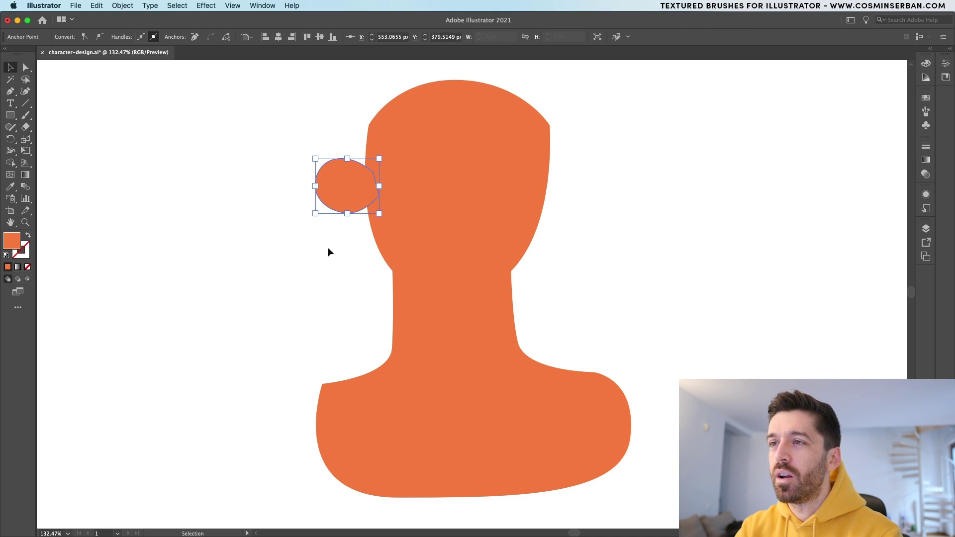
{"action": "key", "text": "v"}
{"action": "key", "text": "super+alt+0"}
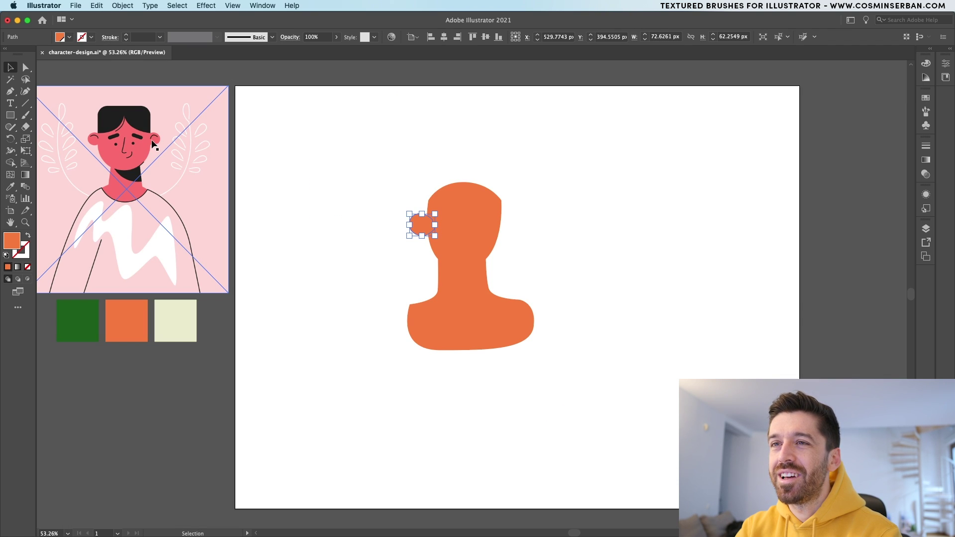
{"action": "left_click", "coordinate": [584, 250]}
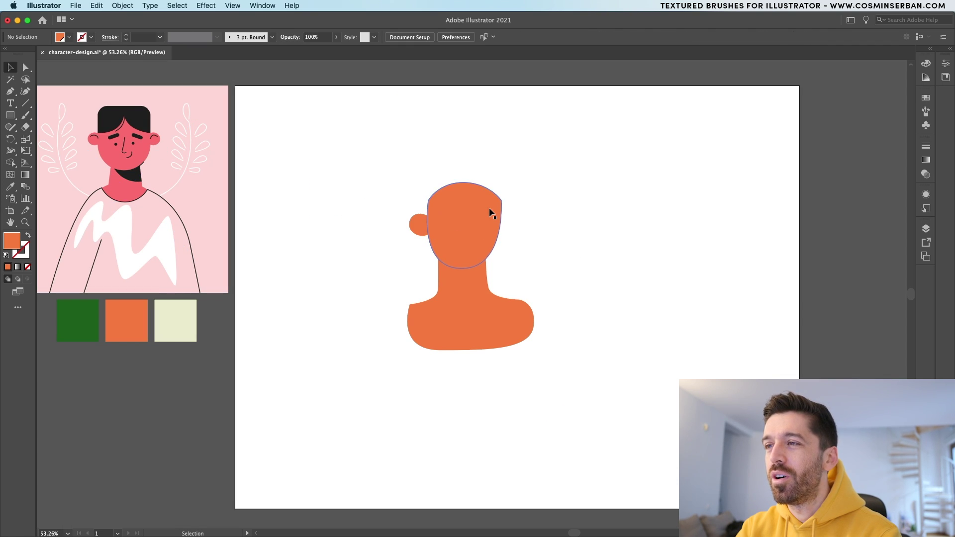
{"action": "scroll", "coordinate": [488, 207], "scroll_direction": "up", "scroll_amount": 4}
{"action": "left_click", "coordinate": [348, 253]}
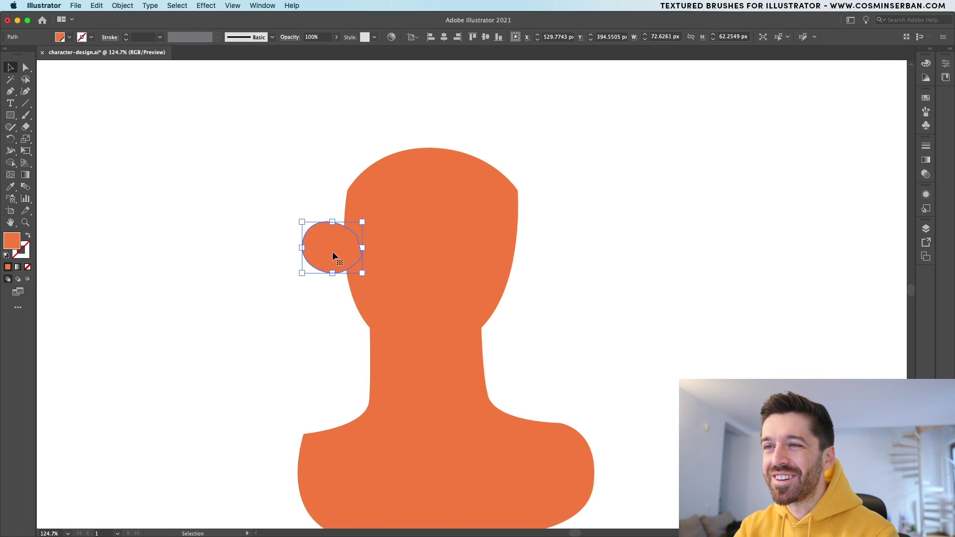
Step: Mirror a copy of the ear to the head's right side across a vertical axis
{"action": "left_click", "coordinate": [11, 140]}
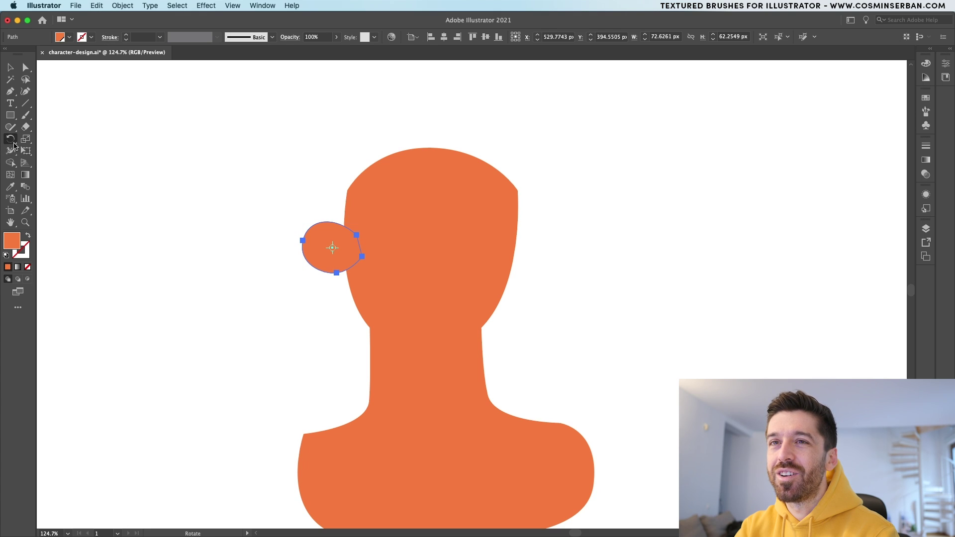
{"action": "left_click", "coordinate": [52, 151]}
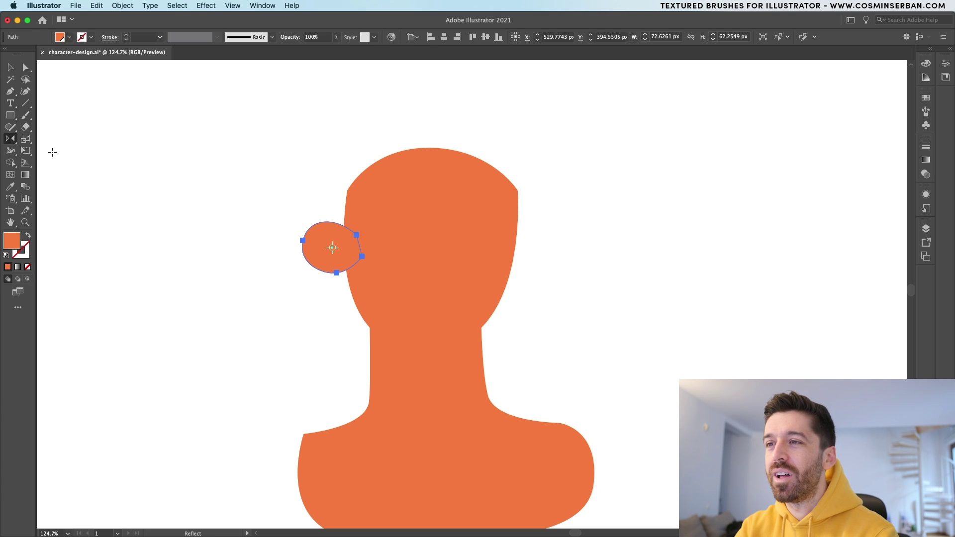
{"action": "left_click", "coordinate": [431, 148]}
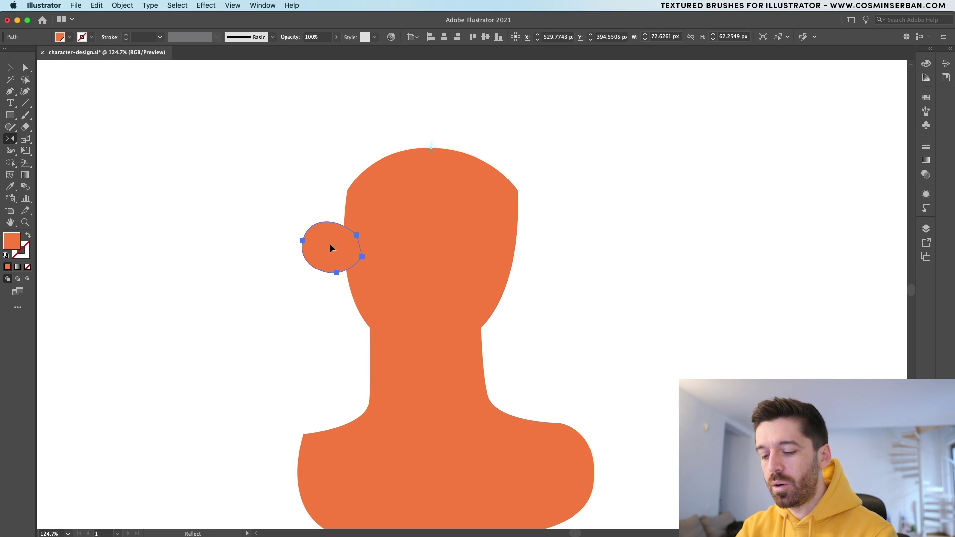
{"action": "key", "text": "alt"}
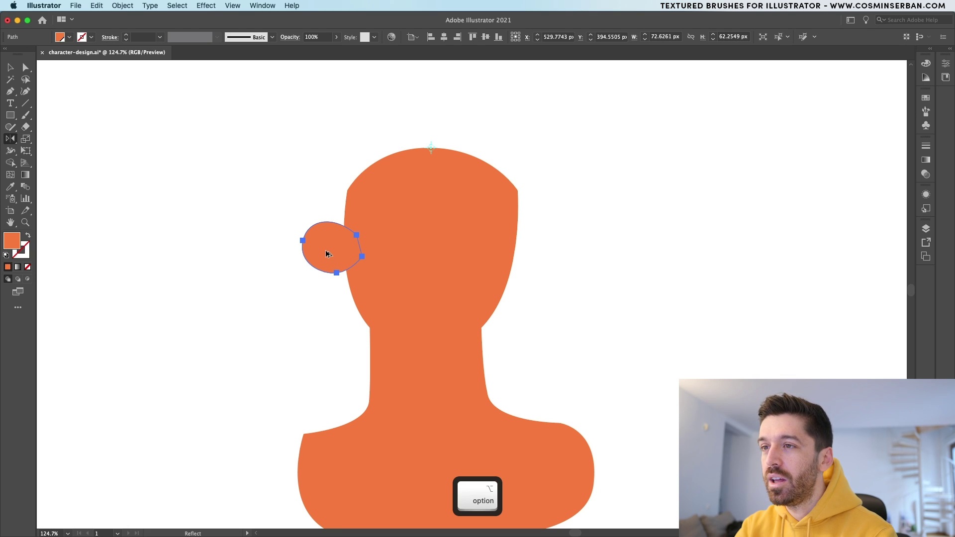
{"action": "key", "text": "shift"}
{"action": "left_click_drag", "start_coordinate": [326, 251], "coordinate": [531, 246]}
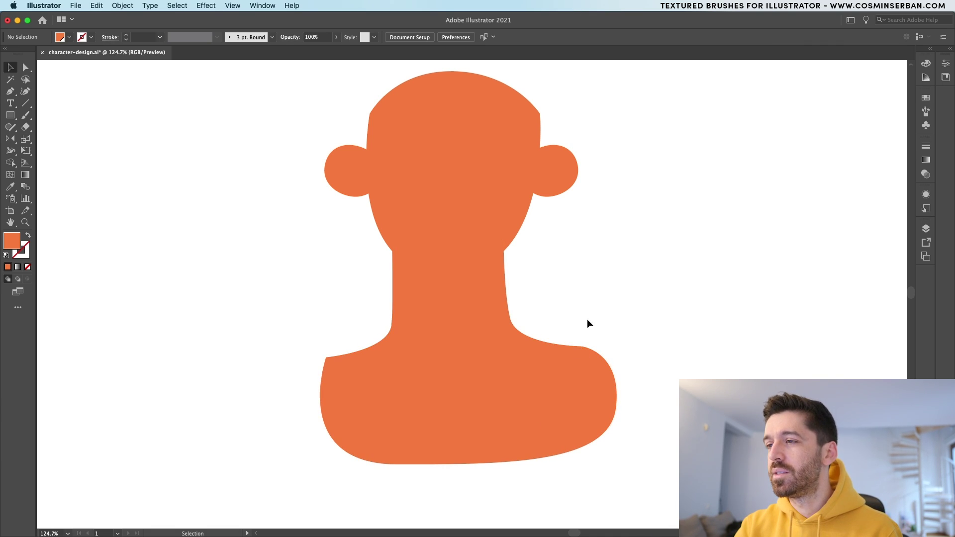
{"action": "left_click", "coordinate": [499, 385]}
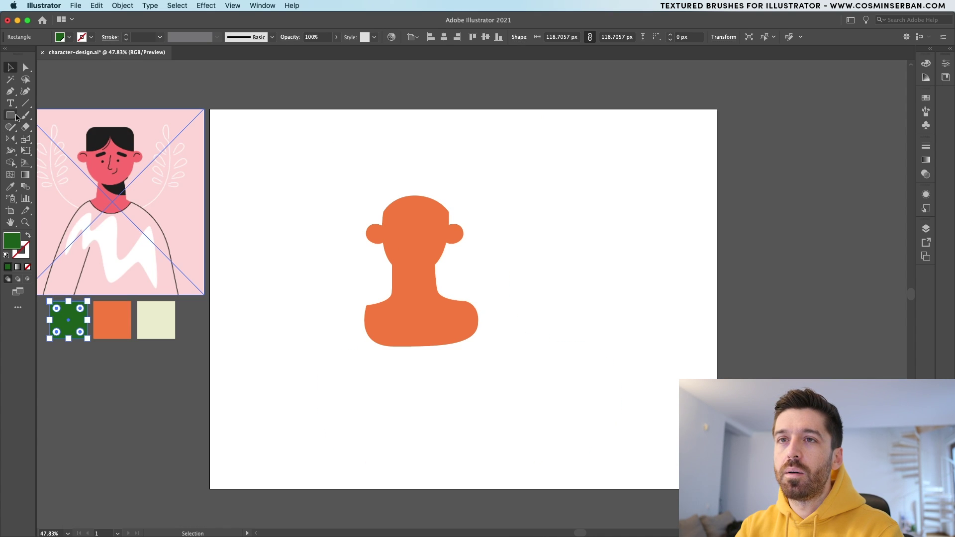
Step: Draw the curved green collar band across the shoulders
{"action": "key", "text": "p"}
{"action": "scroll", "coordinate": [405, 298], "scroll_direction": "up", "scroll_amount": 3}
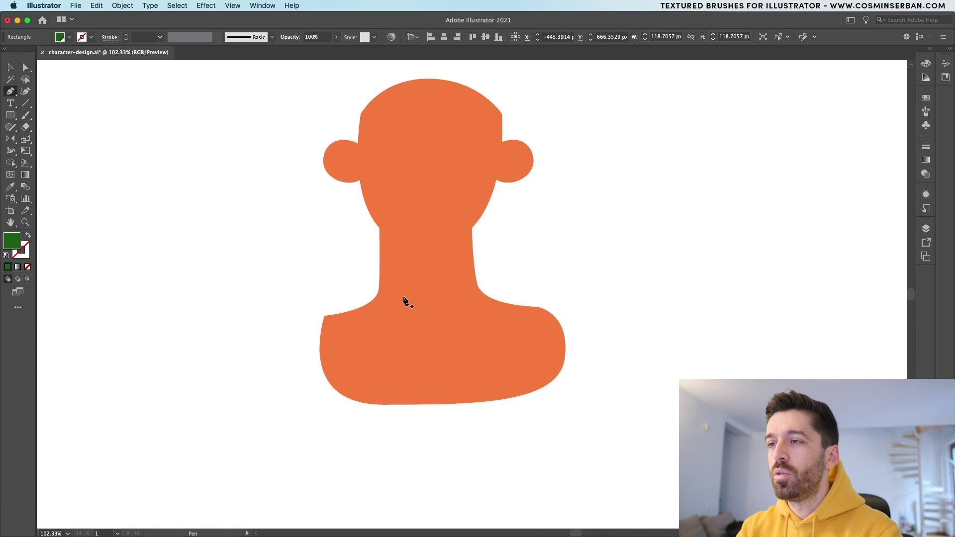
{"action": "scroll", "coordinate": [405, 301], "scroll_direction": "up", "scroll_amount": 2}
{"action": "left_click_drag", "start_coordinate": [429, 410], "coordinate": [577, 404]}
{"action": "left_click_drag", "start_coordinate": [566, 335], "coordinate": [625, 363]}
{"action": "left_click", "coordinate": [619, 357]}
{"action": "left_click_drag", "start_coordinate": [437, 466], "coordinate": [261, 463]}
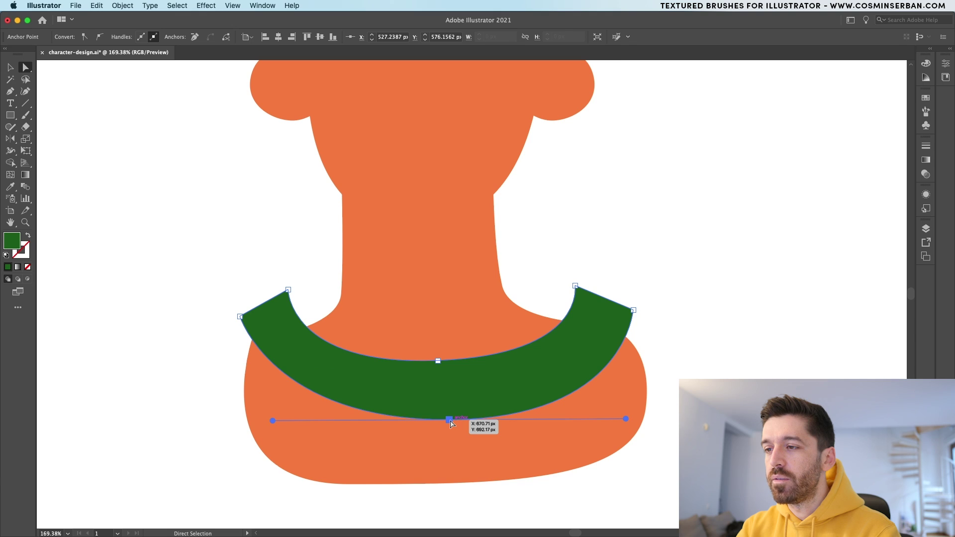
{"action": "left_click_drag", "start_coordinate": [448, 423], "coordinate": [437, 426]}
{"action": "left_click", "coordinate": [182, 336]}
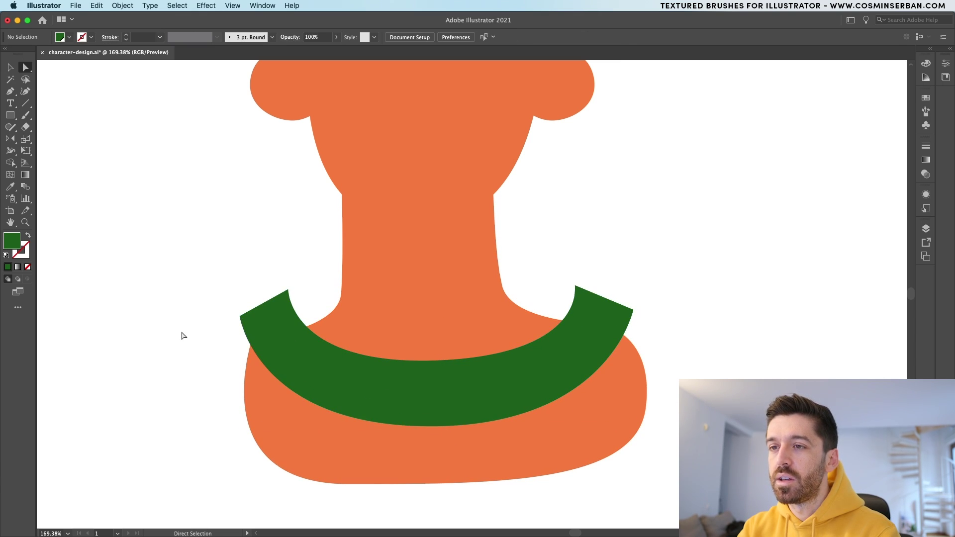
Step: Round off the collar's left, top-left and top-right corners
{"action": "left_click", "coordinate": [239, 316]}
{"action": "left_click", "coordinate": [288, 290], "text": "shift"}
{"action": "left_click", "coordinate": [576, 286], "text": "shift"}
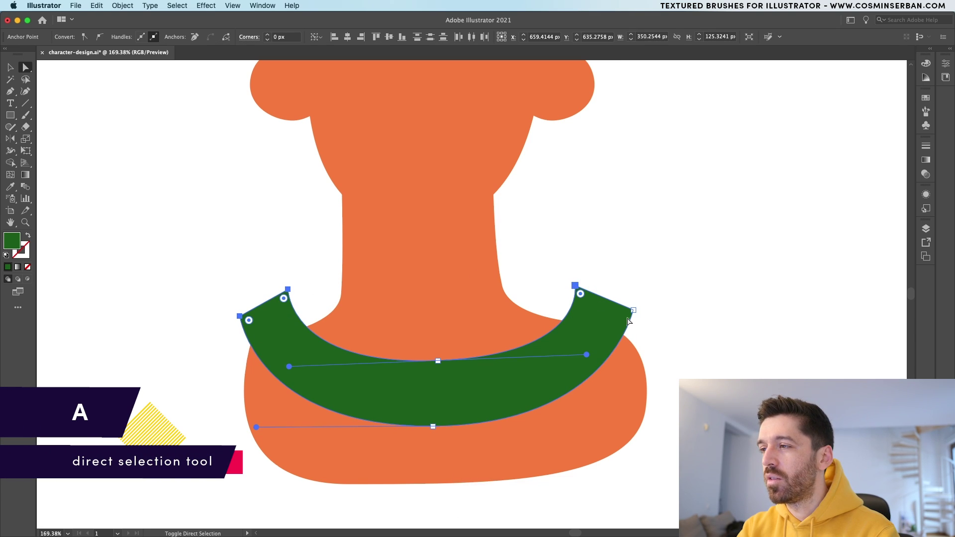
{"action": "left_click_drag", "start_coordinate": [628, 314], "coordinate": [622, 324]}
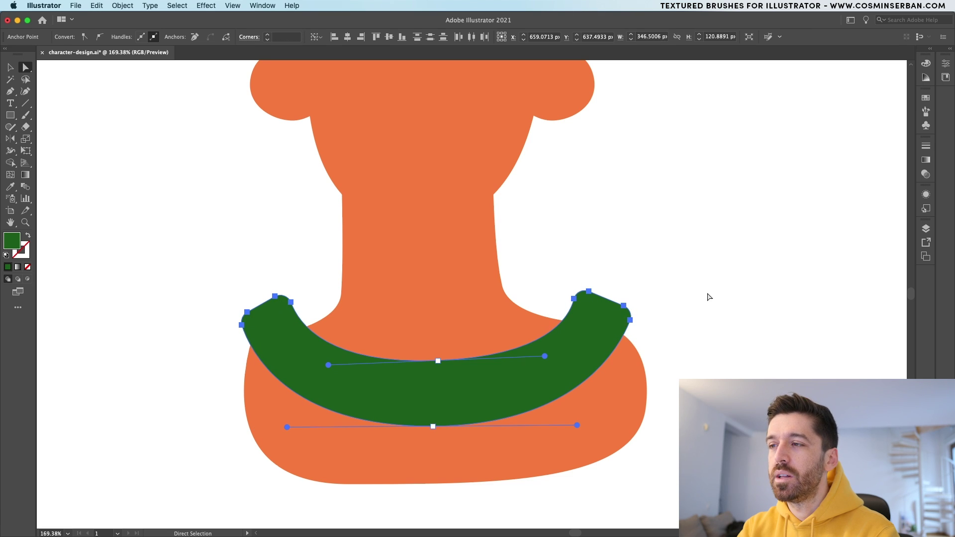
{"action": "left_click", "coordinate": [709, 297]}
{"action": "key", "text": "super+0"}
{"action": "key", "text": "p"}
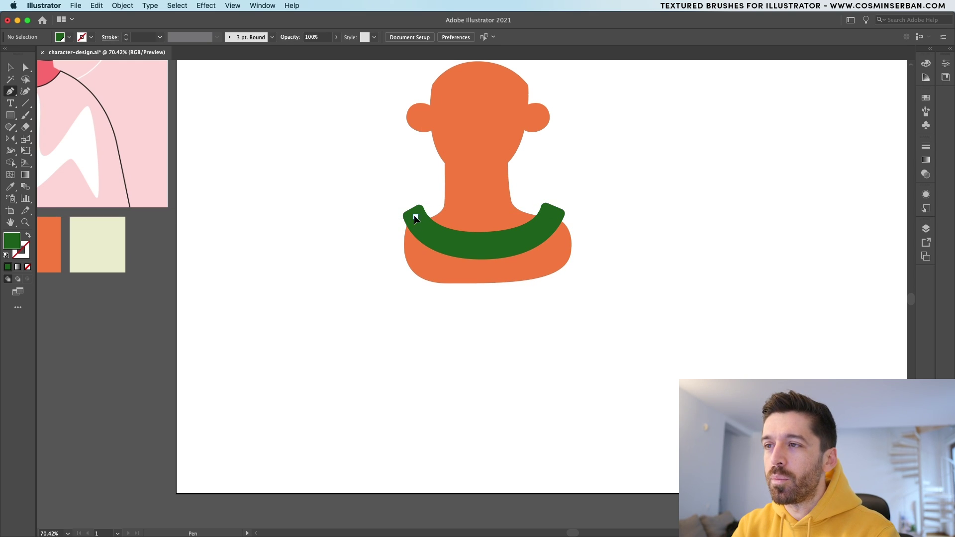
Step: Draw the closed green sweater body from the shoulders down to the artboard bottom
{"action": "left_click_drag", "start_coordinate": [387, 226], "coordinate": [377, 230]}
{"action": "left_click_drag", "start_coordinate": [310, 278], "coordinate": [277, 321]}
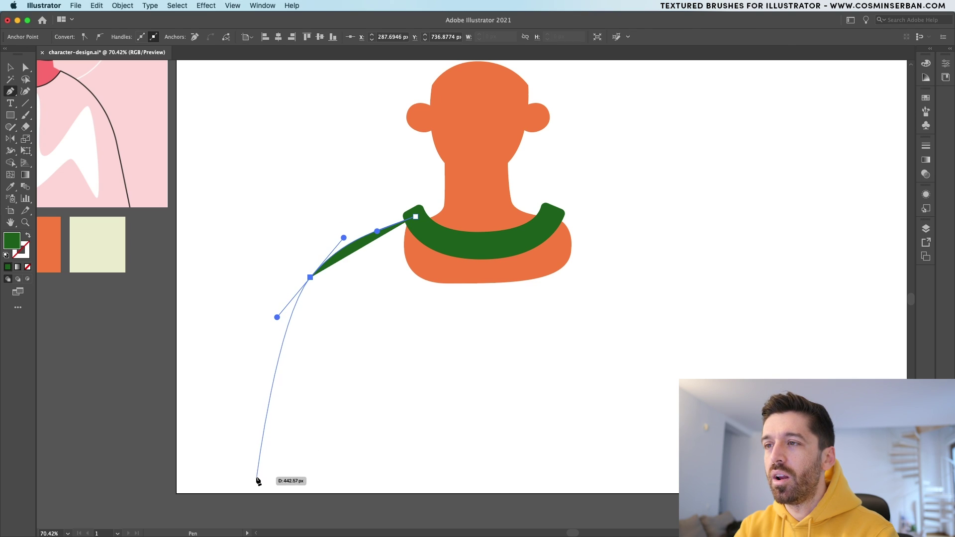
{"action": "left_click", "coordinate": [257, 477]}
{"action": "left_click", "coordinate": [712, 476], "text": "shift"}
{"action": "left_click_drag", "start_coordinate": [683, 297], "coordinate": [701, 324]}
{"action": "left_click", "coordinate": [552, 214]}
{"action": "mouse_move", "coordinate": [483, 249]}
{"action": "left_mouse_down"}
{"action": "mouse_move", "coordinate": [434, 253]}
{"action": "mouse_move", "coordinate": [480, 239]}
{"action": "mouse_move", "coordinate": [468, 245]}
{"action": "left_mouse_up"}
{"action": "left_click", "coordinate": [416, 217]}
{"action": "key", "text": "v"}
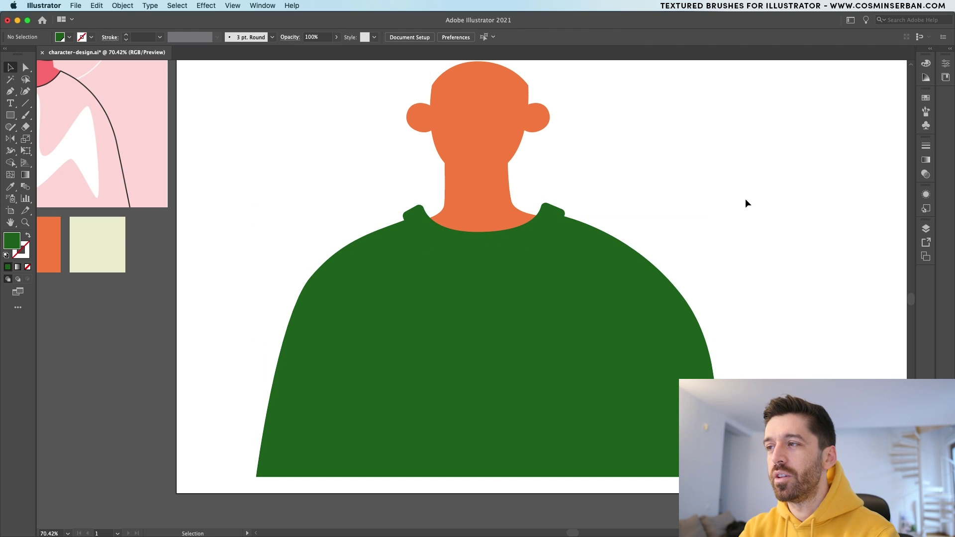
{"action": "scroll", "coordinate": [660, 315], "scroll_direction": "down", "scroll_amount": 2}
Step: Reshape the right shoulder anchor and handles into a smoother curve
{"action": "key", "text": "a"}
{"action": "left_click_drag", "start_coordinate": [664, 301], "coordinate": [649, 278]}
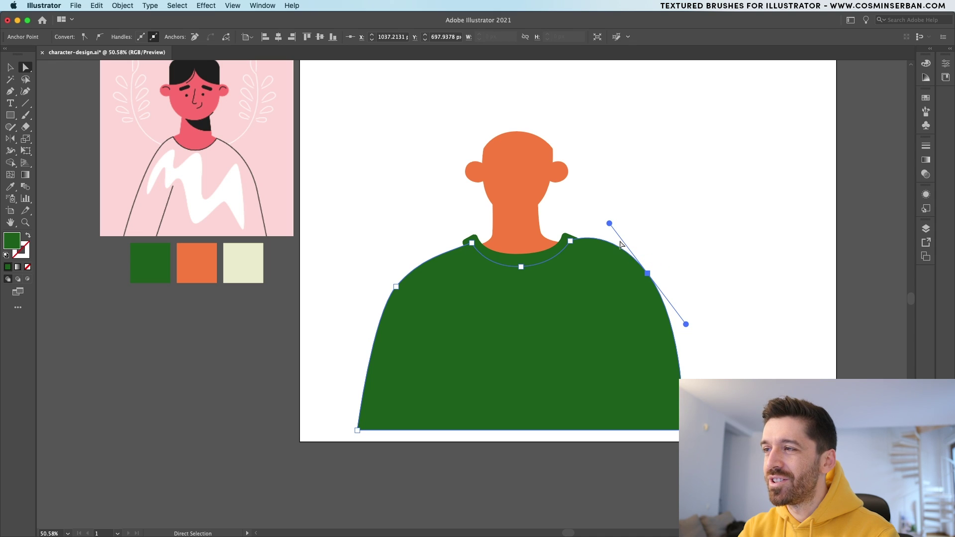
{"action": "left_click_drag", "start_coordinate": [610, 225], "coordinate": [610, 243]}
{"action": "left_click_drag", "start_coordinate": [651, 277], "coordinate": [643, 271]}
{"action": "left_click_drag", "start_coordinate": [691, 307], "coordinate": [671, 292]}
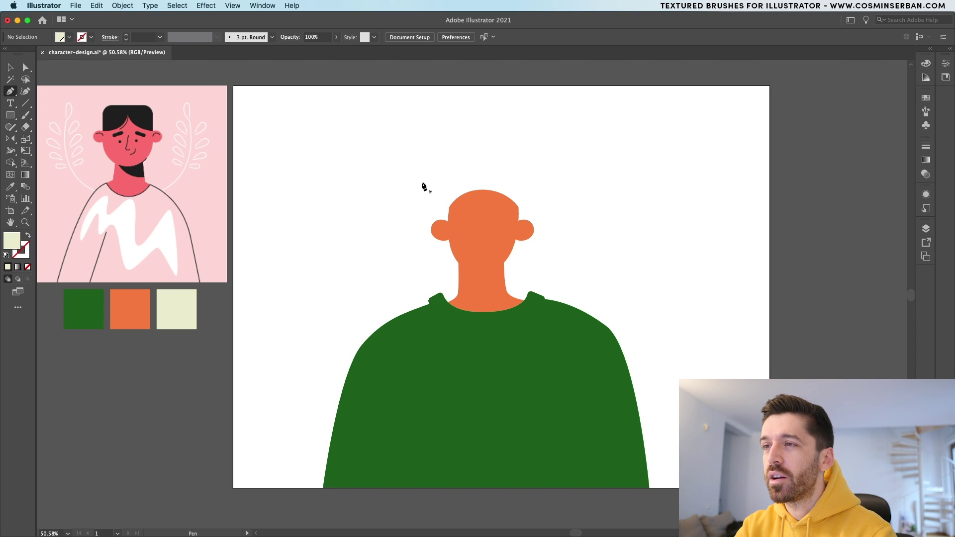
Step: Draw a large closed cream hair outline with a wavy left side
{"action": "left_click_drag", "start_coordinate": [439, 174], "coordinate": [437, 172]}
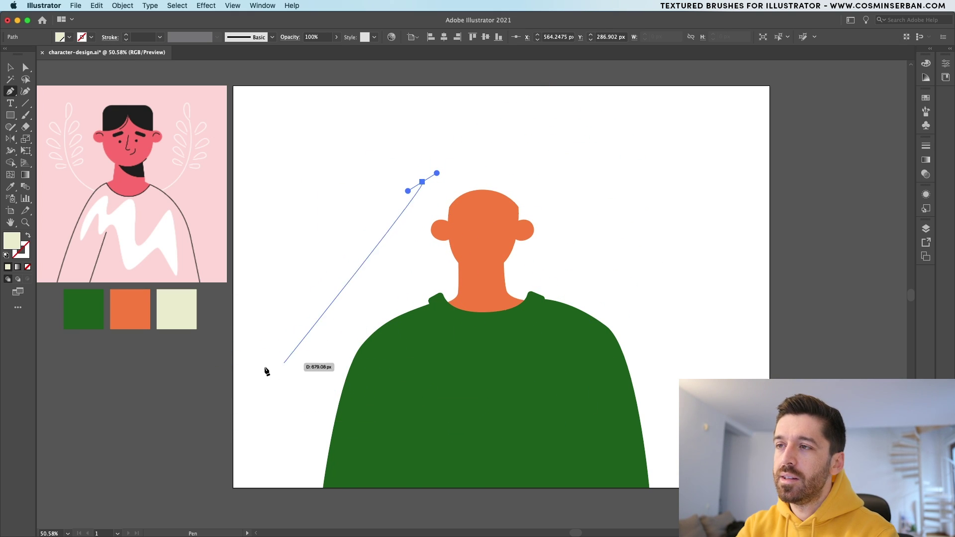
{"action": "left_click_drag", "start_coordinate": [487, 109], "coordinate": [552, 103]}
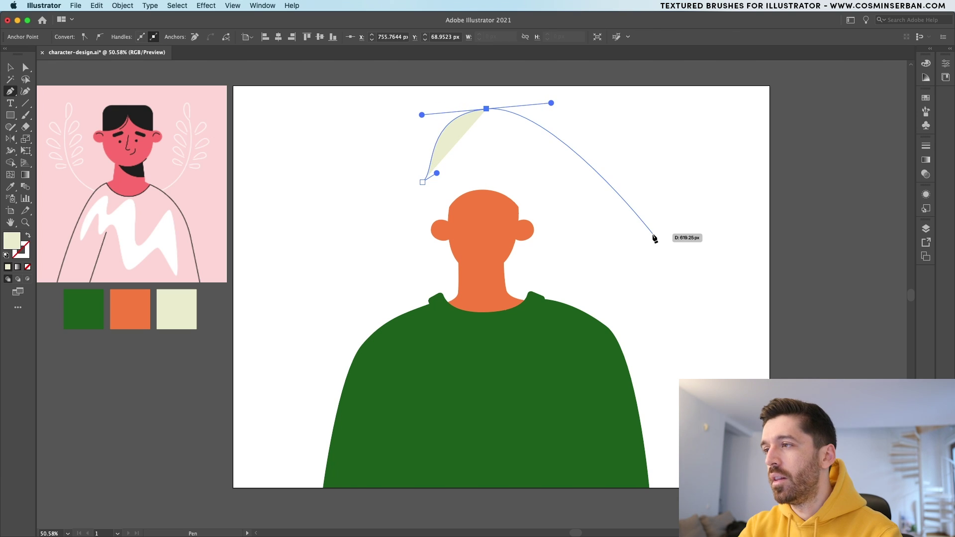
{"action": "left_click_drag", "start_coordinate": [662, 244], "coordinate": [665, 335]}
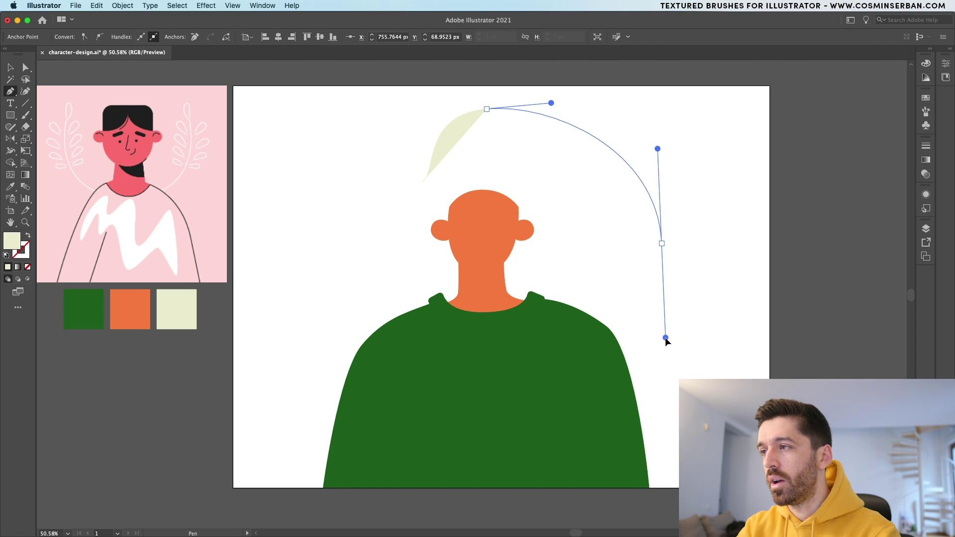
{"action": "left_click", "coordinate": [609, 380]}
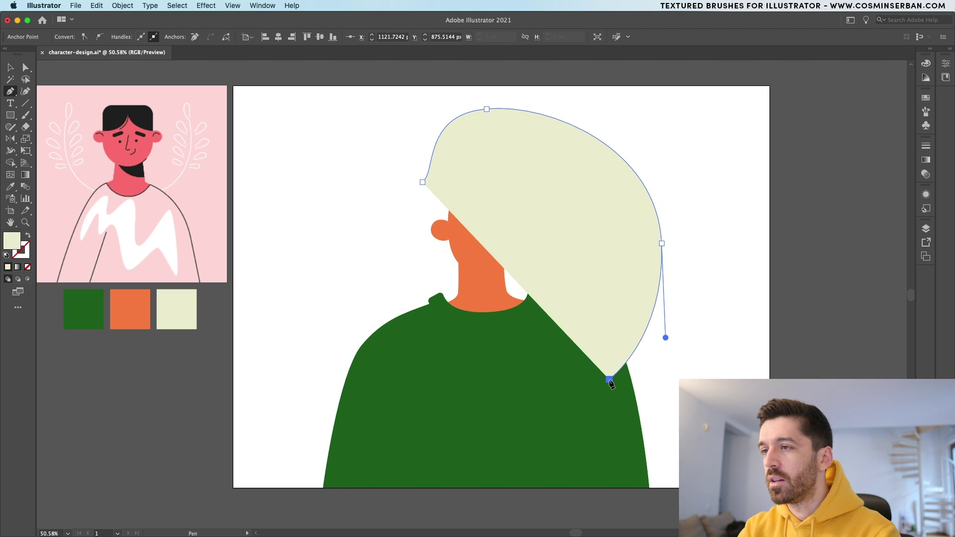
{"action": "left_click", "coordinate": [348, 482]}
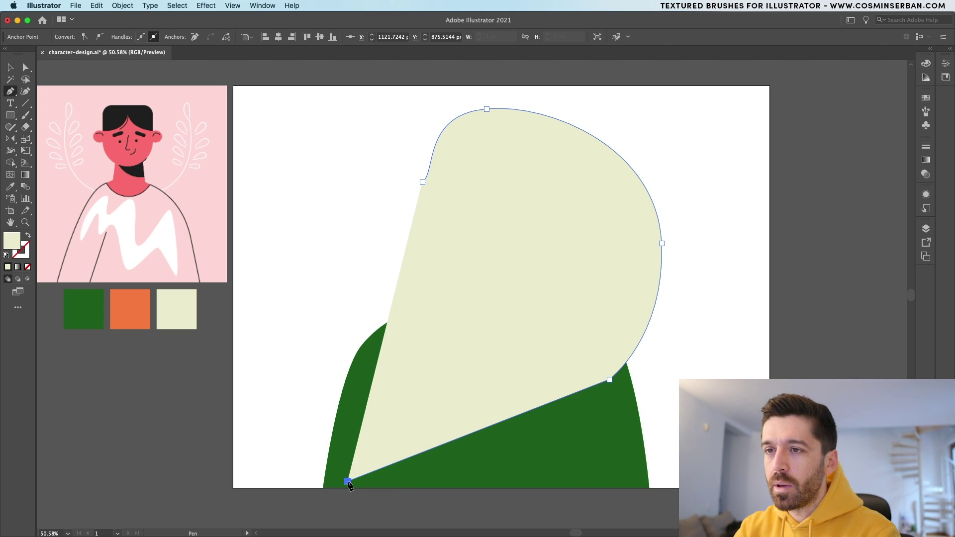
{"action": "key", "text": "super+z"}
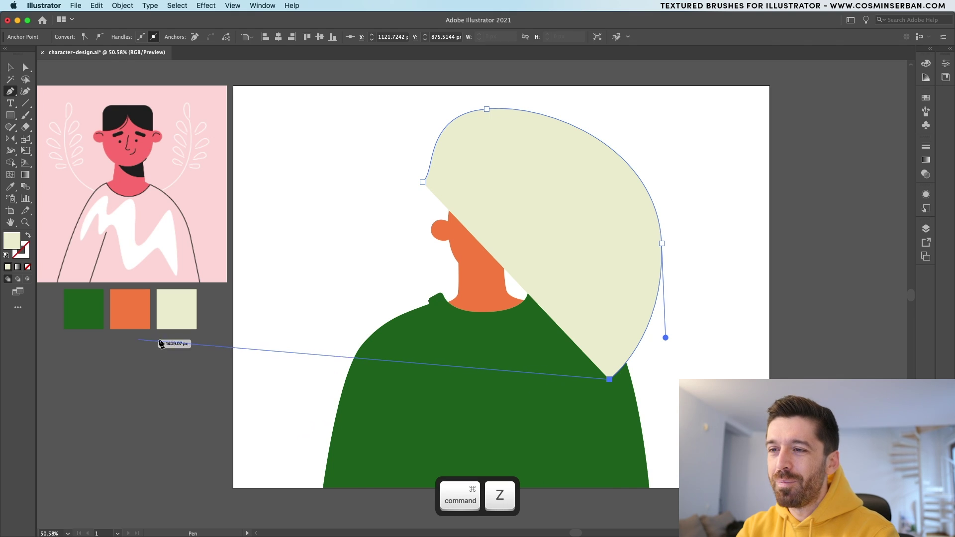
{"action": "left_click_drag", "start_coordinate": [360, 469], "coordinate": [165, 461]}
{"action": "left_click_drag", "start_coordinate": [248, 316], "coordinate": [300, 295]}
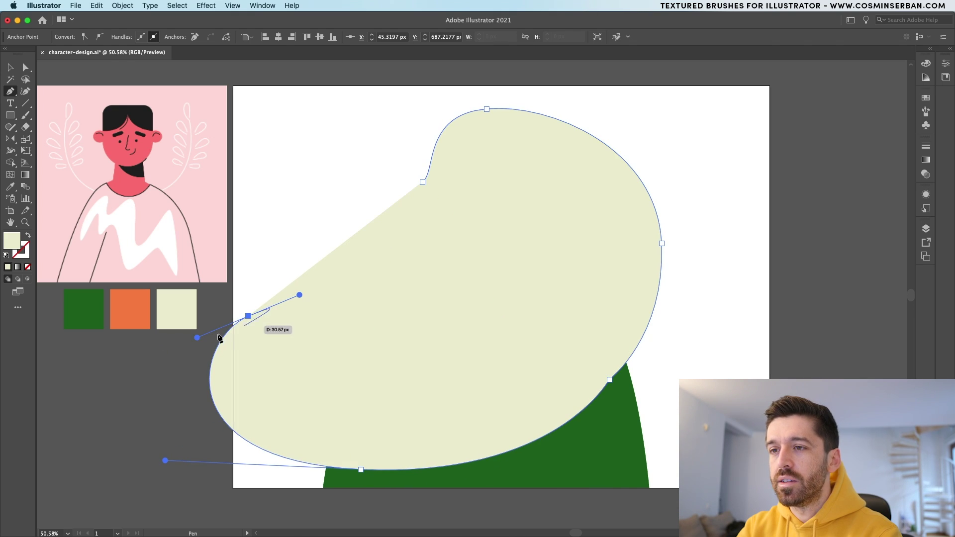
{"action": "left_click_drag", "start_coordinate": [256, 250], "coordinate": [294, 226]}
{"action": "left_click_drag", "start_coordinate": [423, 182], "coordinate": [440, 166]}
Step: Send the hair shape to the back and shift all artwork toward the artboard centre
{"action": "key", "text": "v"}
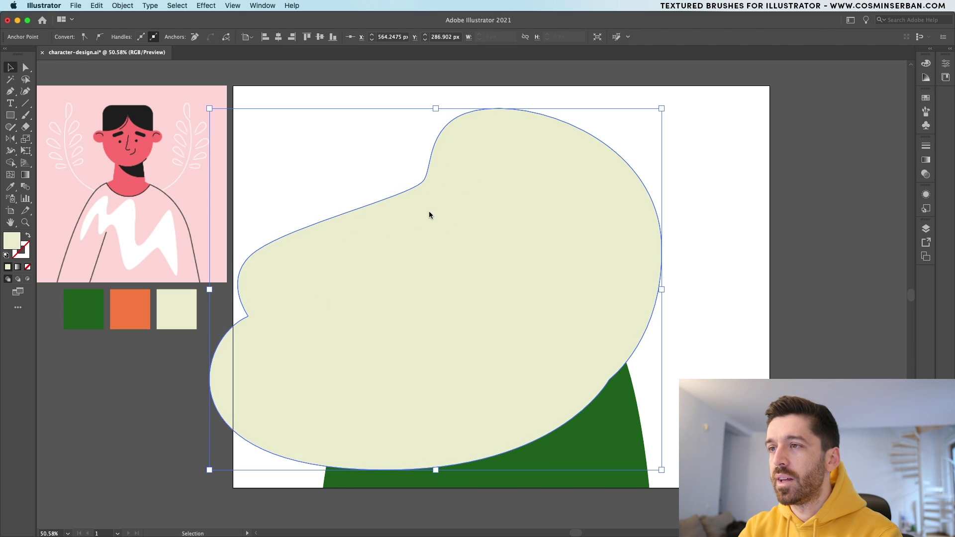
{"action": "right_click", "coordinate": [430, 215]}
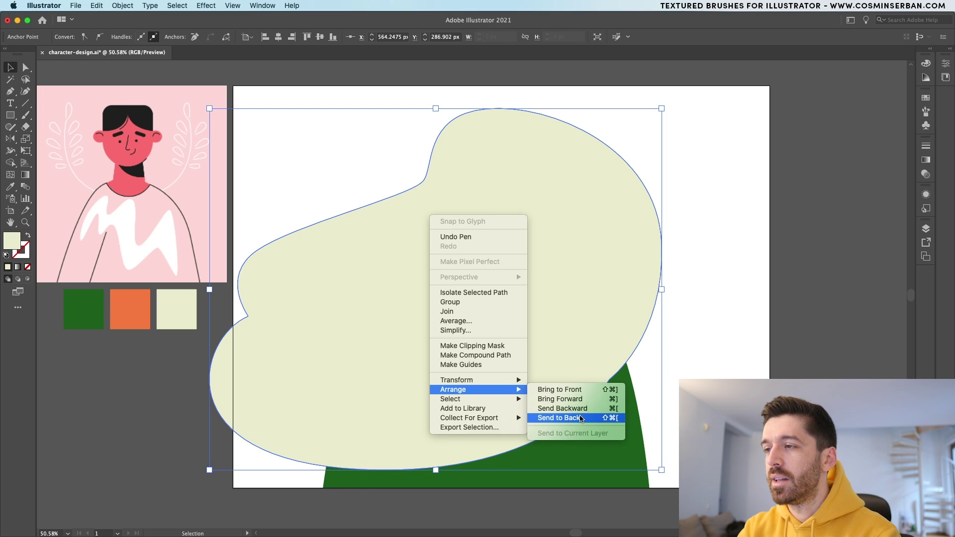
{"action": "left_click", "coordinate": [559, 418]}
{"action": "key", "text": "super+a"}
{"action": "left_click_drag", "start_coordinate": [470, 256], "coordinate": [492, 250]}
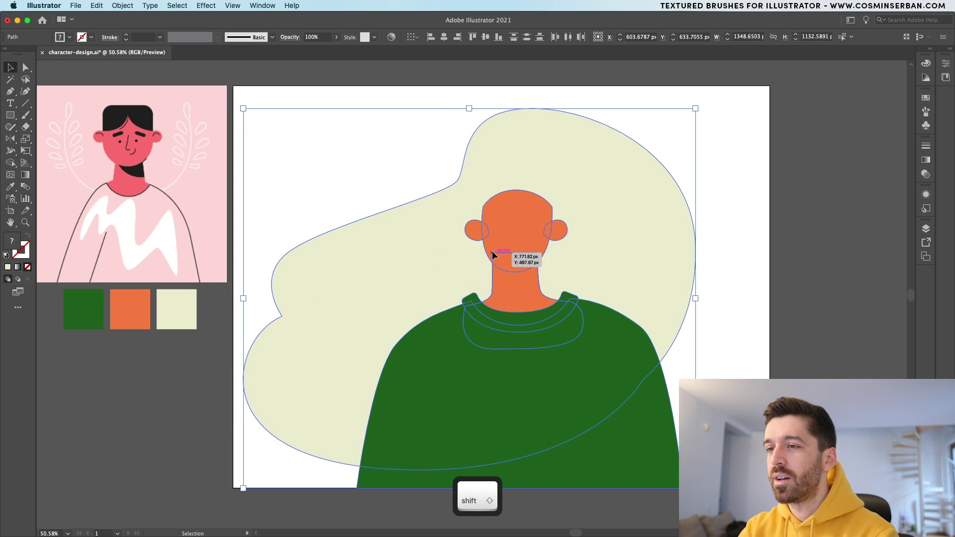
Step: Draw the fringe's lower edge as two rounded scallops across the forehead
{"action": "key", "text": "super+shift+a"}
{"action": "scroll", "coordinate": [496, 201], "scroll_direction": "up", "scroll_amount": 5}
{"action": "key", "text": "p"}
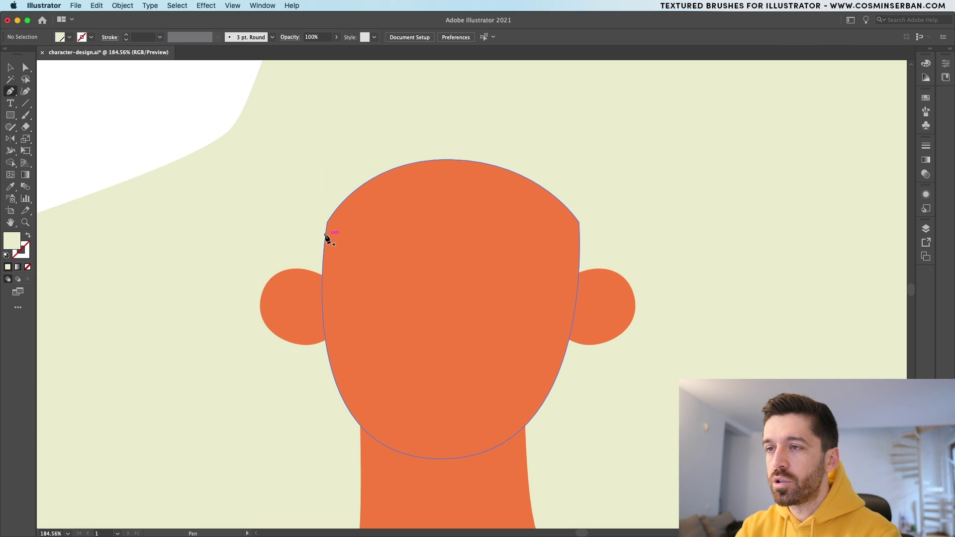
{"action": "left_click_drag", "start_coordinate": [326, 234], "coordinate": [353, 240]}
{"action": "left_click_drag", "start_coordinate": [415, 269], "coordinate": [416, 268]}
{"action": "left_click", "coordinate": [426, 224]}
{"action": "left_click_drag", "start_coordinate": [511, 275], "coordinate": [578, 268]}
{"action": "key", "text": "super+z"}
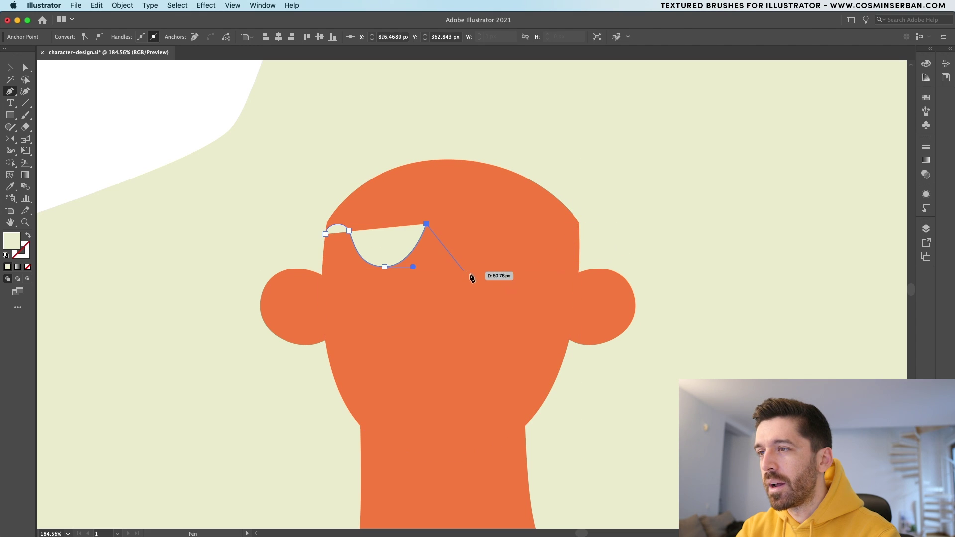
{"action": "left_click_drag", "start_coordinate": [560, 246], "coordinate": [584, 250]}
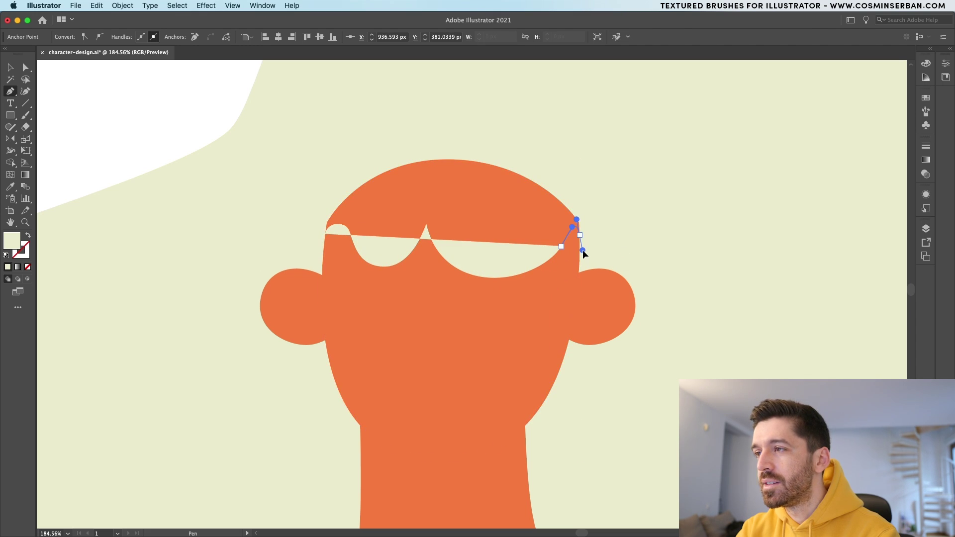
Step: Carry the fringe outline over the top of the head and close it
{"action": "left_click", "coordinate": [601, 195]}
{"action": "left_click", "coordinate": [546, 128]}
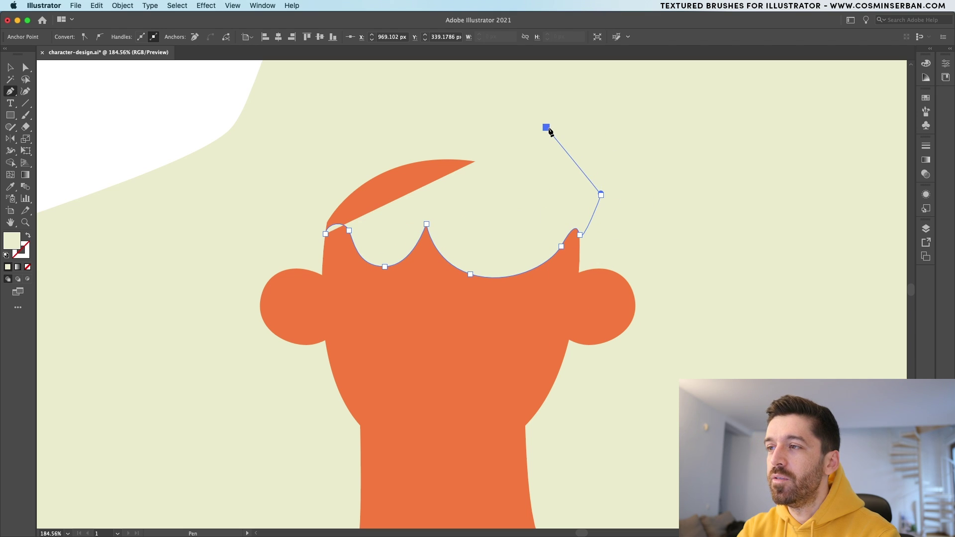
{"action": "left_click", "coordinate": [469, 111]}
{"action": "left_click", "coordinate": [326, 132]}
{"action": "left_click", "coordinate": [280, 213]}
{"action": "left_click", "coordinate": [325, 233]}
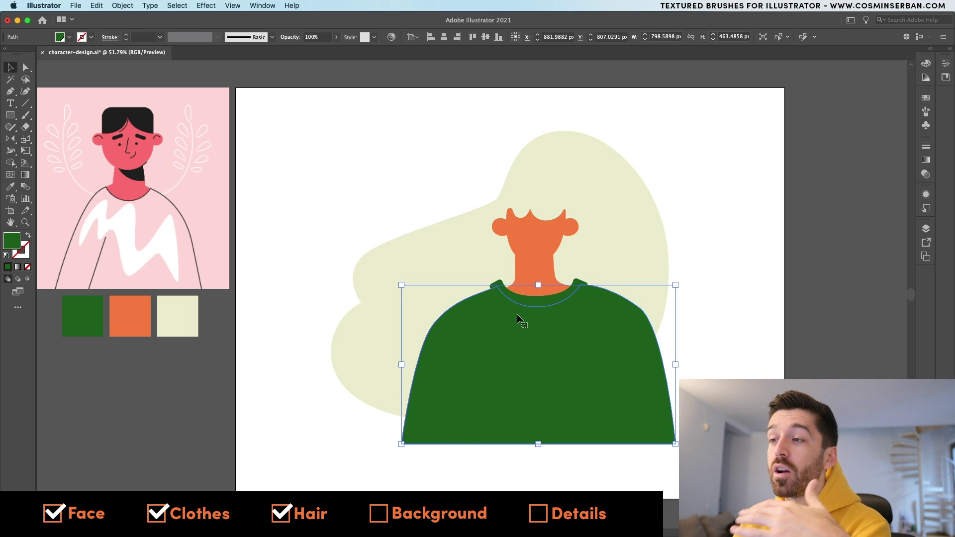
Step: Draw a 1600 × 1200 px green rectangle over the artboard and send it to the back
{"action": "left_click", "coordinate": [10, 115]}
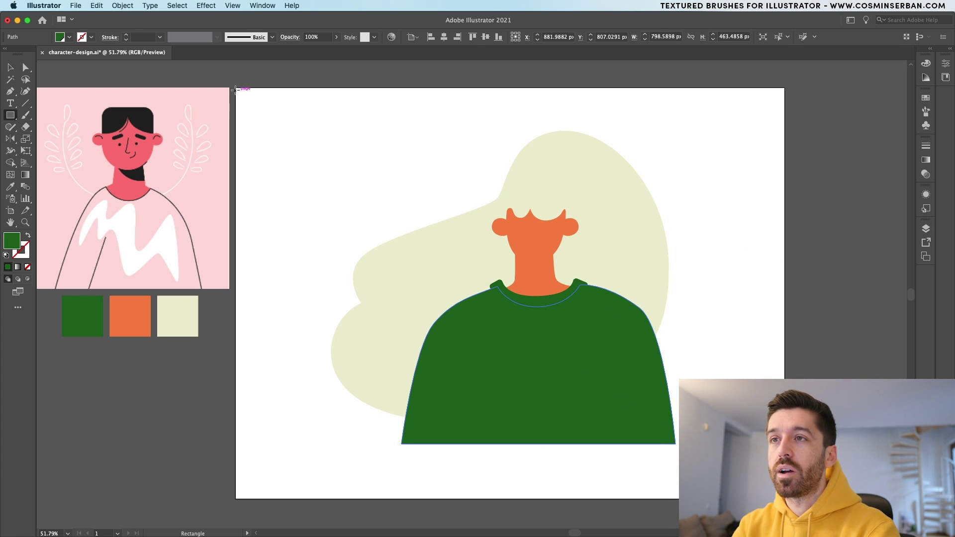
{"action": "left_click_drag", "start_coordinate": [236, 88], "coordinate": [785, 499]}
{"action": "right_click", "coordinate": [679, 314]}
{"action": "left_click", "coordinate": [806, 456]}
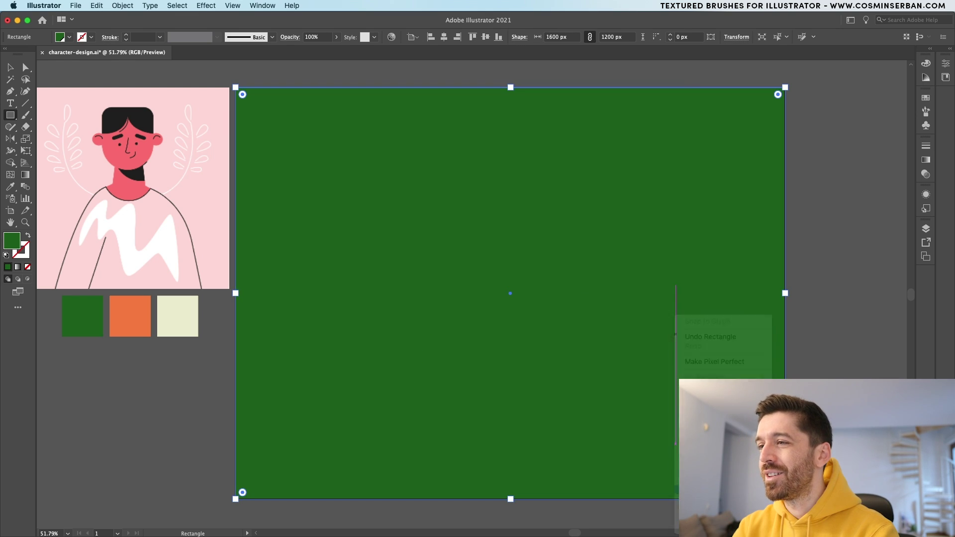
{"action": "key", "text": "v"}
{"action": "left_click", "coordinate": [817, 294]}
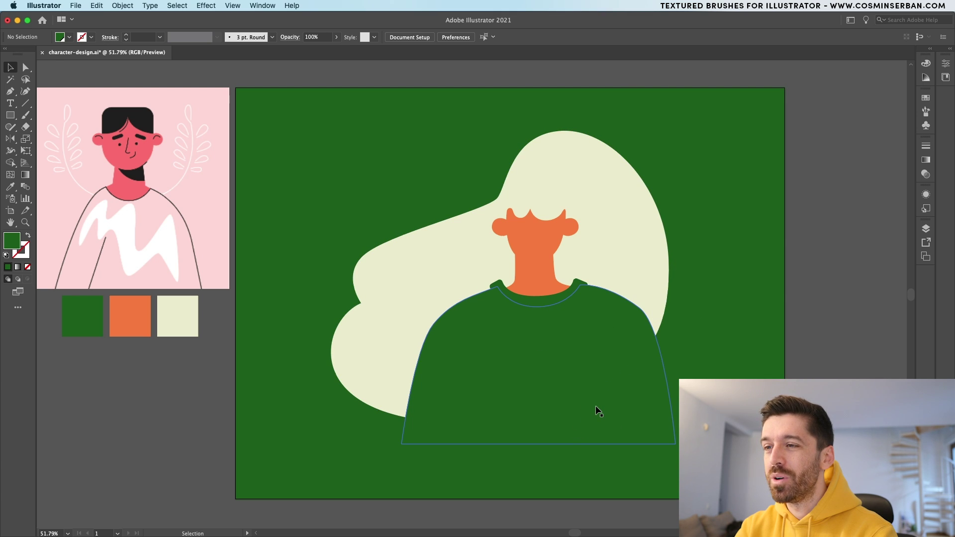
Step: Draw a large closed orange blob around the upper body area
{"action": "key", "text": "p"}
{"action": "left_click", "coordinate": [426, 435]}
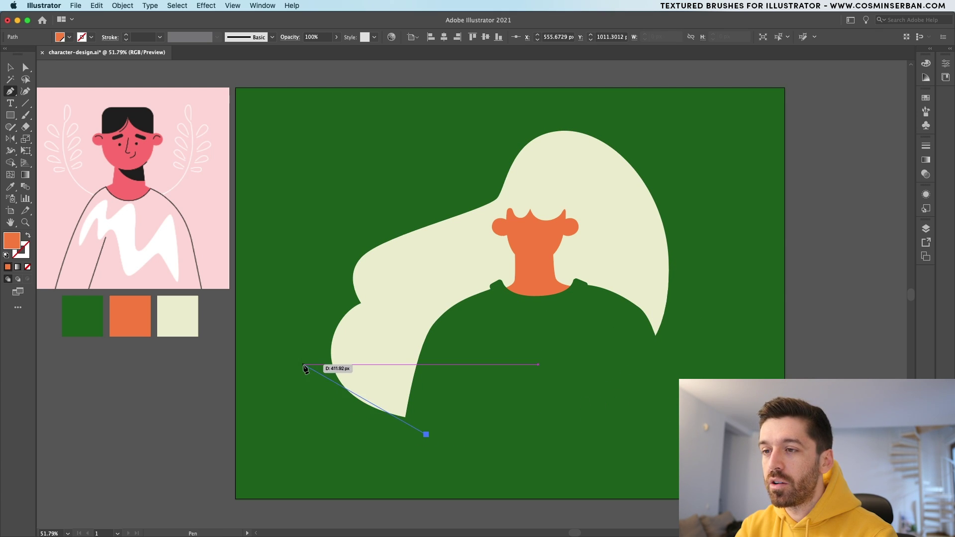
{"action": "left_click_drag", "start_coordinate": [304, 346], "coordinate": [320, 252]}
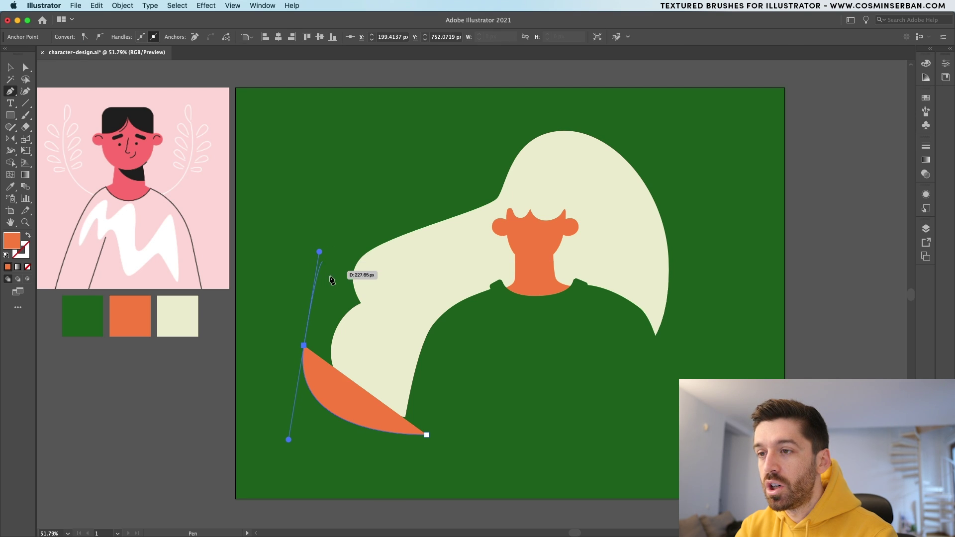
{"action": "left_click_drag", "start_coordinate": [412, 267], "coordinate": [455, 256]}
{"action": "left_click_drag", "start_coordinate": [468, 121], "coordinate": [504, 90]}
{"action": "left_click_drag", "start_coordinate": [713, 118], "coordinate": [783, 194]}
{"action": "key", "text": "super+z"}
{"action": "left_click_drag", "start_coordinate": [702, 163], "coordinate": [805, 305]}
{"action": "left_click_drag", "start_coordinate": [627, 424], "coordinate": [425, 425]}
{"action": "left_click", "coordinate": [426, 435]}
Step: Move the orange blob backward in the stacking order behind the cream hair
{"action": "key", "text": "super+bracketleft"}
{"action": "key", "text": "super+bracketleft"}
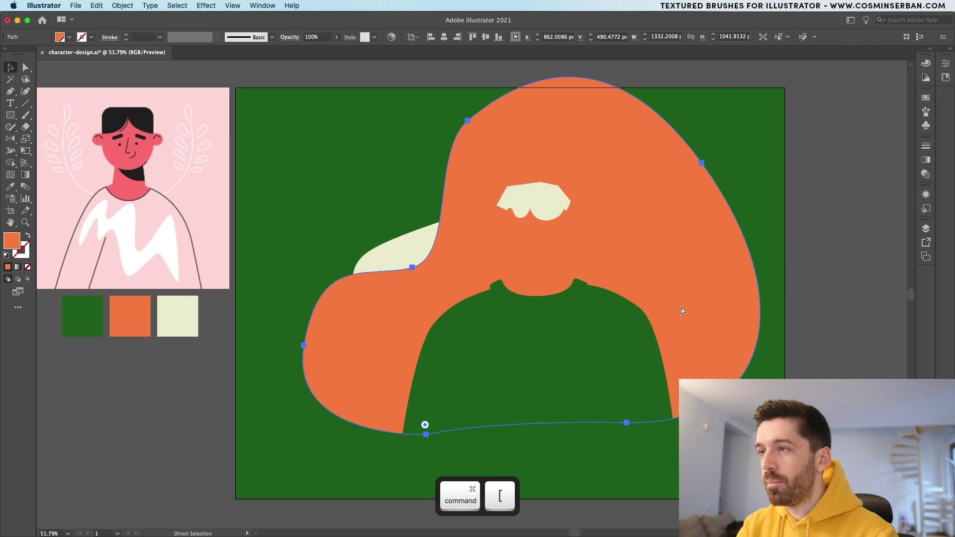
{"action": "key", "text": "super+bracketleft"}
{"action": "key", "text": "super+shift+a"}
{"action": "key", "text": "v"}
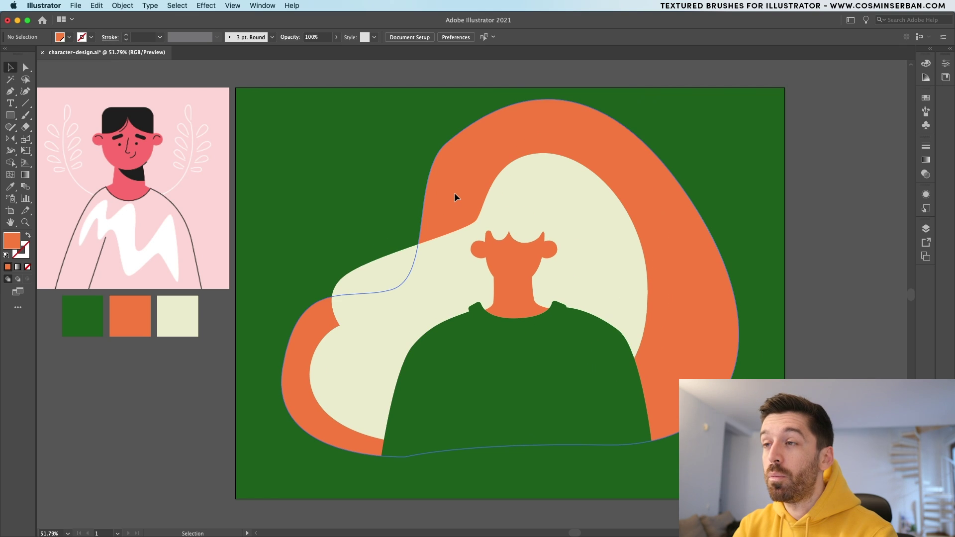
{"action": "left_click", "coordinate": [455, 196]}
Step: Draw a second orange hair shape from the bottom, over the top, and down the right
{"action": "key", "text": "p"}
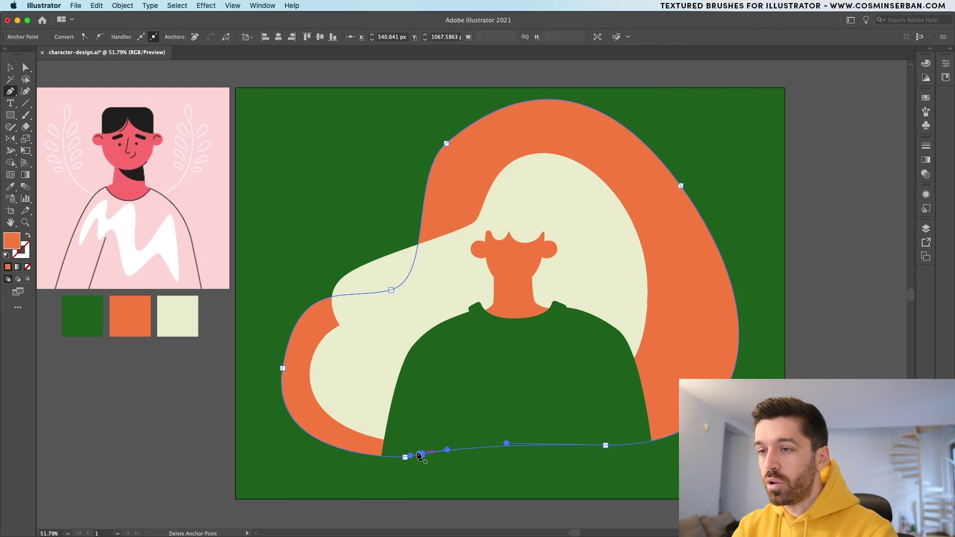
{"action": "left_click", "coordinate": [397, 451]}
{"action": "left_click_drag", "start_coordinate": [292, 361], "coordinate": [294, 313]}
{"action": "left_click_drag", "start_coordinate": [409, 275], "coordinate": [438, 238]}
{"action": "mouse_move", "coordinate": [515, 110]}
{"action": "left_mouse_down"}
{"action": "mouse_move", "coordinate": [616, 93]}
{"action": "mouse_move", "coordinate": [625, 102]}
{"action": "left_mouse_up"}
{"action": "left_click_drag", "start_coordinate": [748, 331], "coordinate": [763, 457]}
{"action": "left_click", "coordinate": [398, 451]}
{"action": "key", "text": "v"}
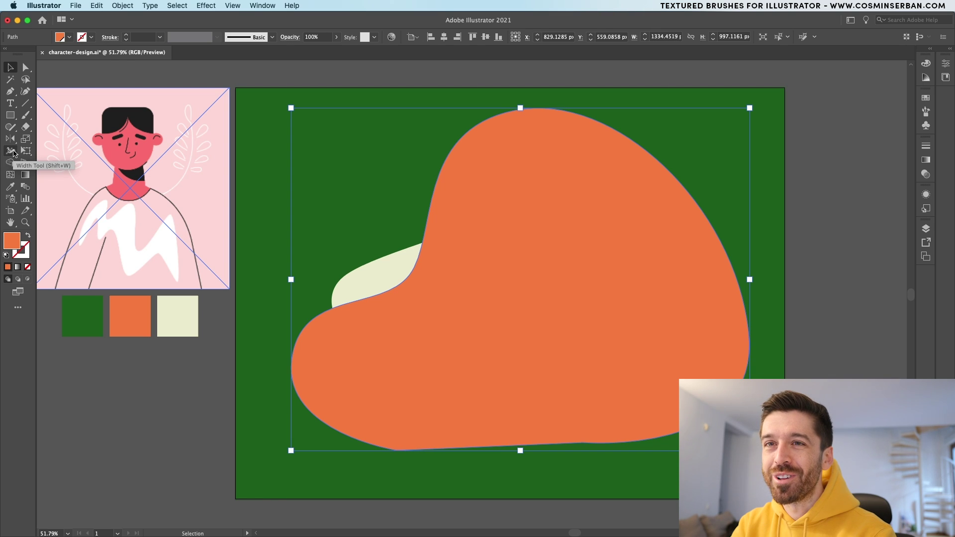
Step: Send the new orange shape back two levels behind the cream hair
{"action": "key", "text": "a"}
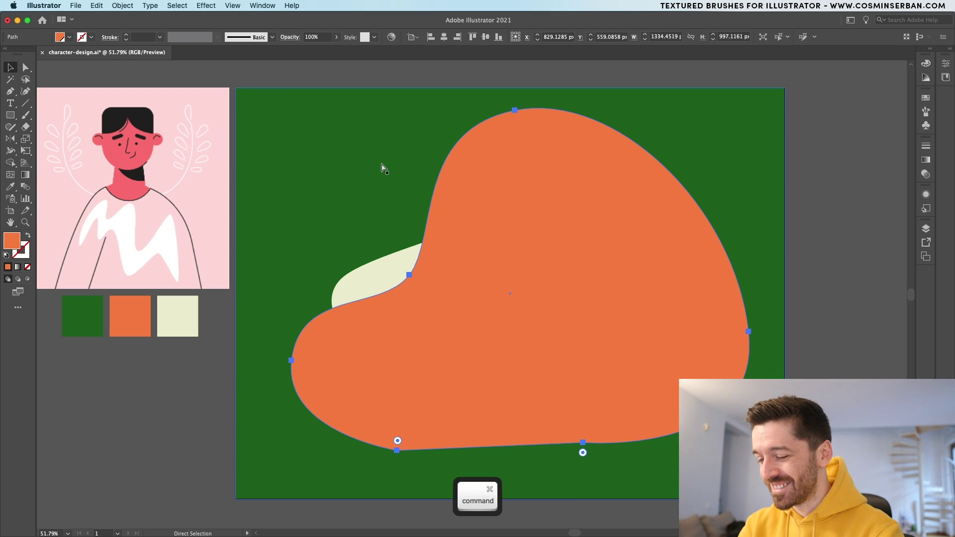
{"action": "key", "text": "super+bracketleft"}
{"action": "key", "text": "super+bracketleft"}
{"action": "key", "text": "super+bracketleft"}
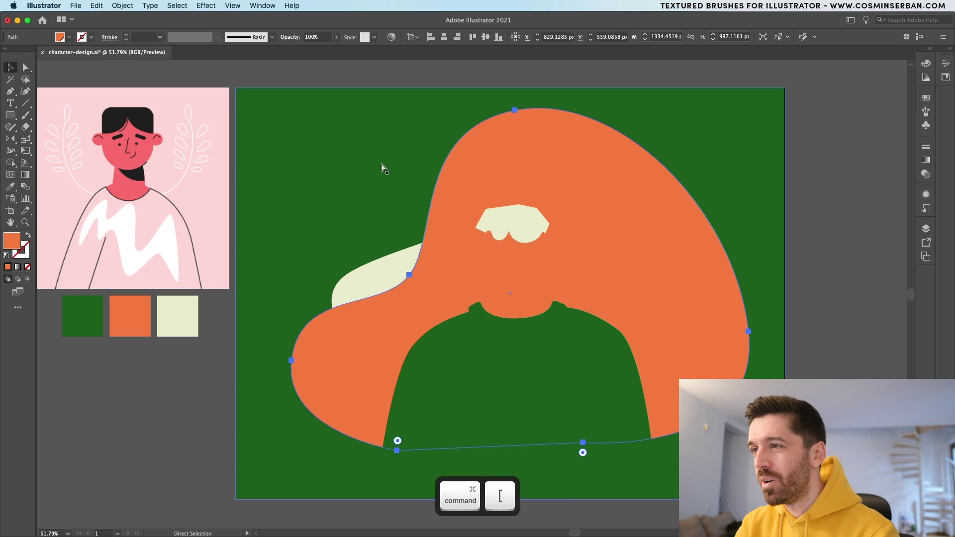
{"action": "key", "text": "super+bracketleft"}
{"action": "key", "text": "v"}
{"action": "key", "text": "super+shift+a"}
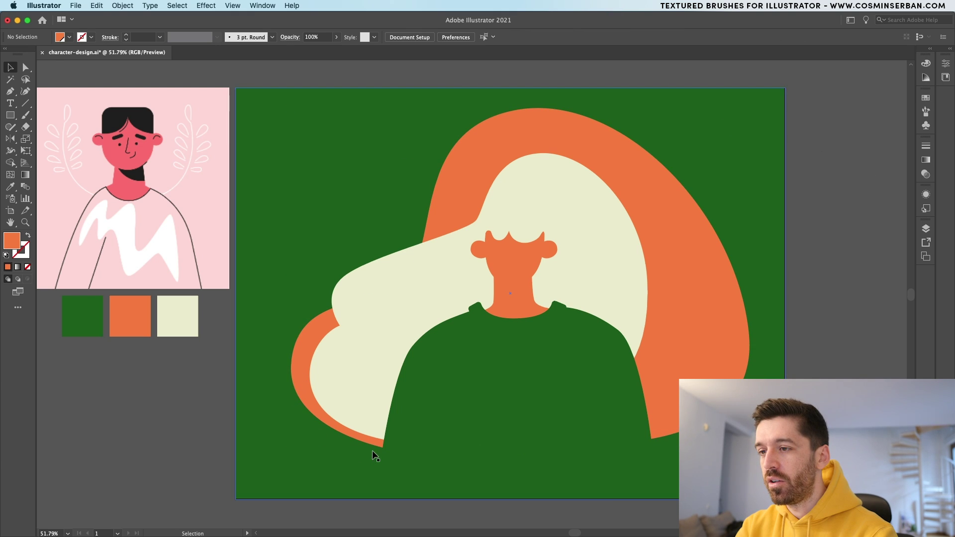
Step: Drag the orange hair's bottom and left anchors down and outward
{"action": "key", "text": "a"}
{"action": "left_click", "coordinate": [313, 416]}
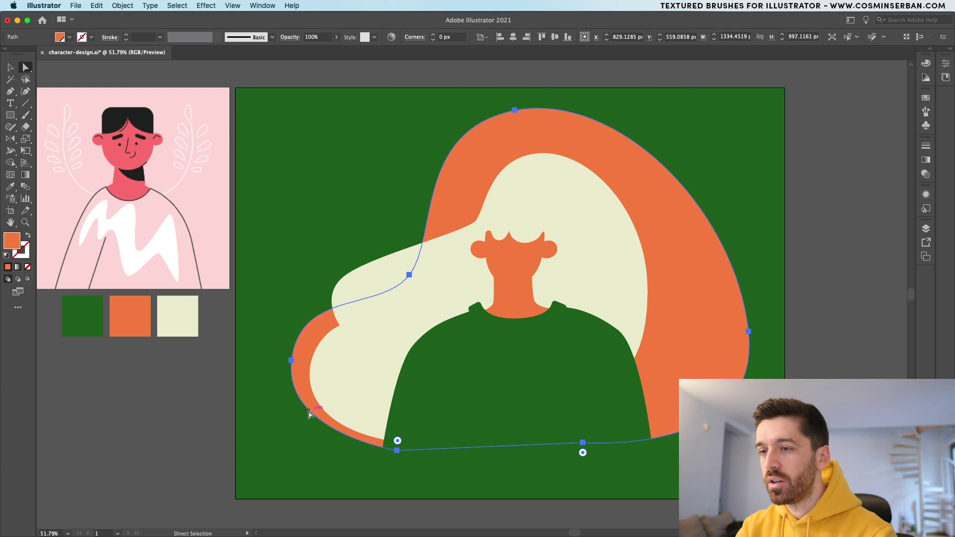
{"action": "left_click_drag", "start_coordinate": [397, 450], "coordinate": [396, 467]}
{"action": "left_click_drag", "start_coordinate": [291, 361], "coordinate": [279, 381]}
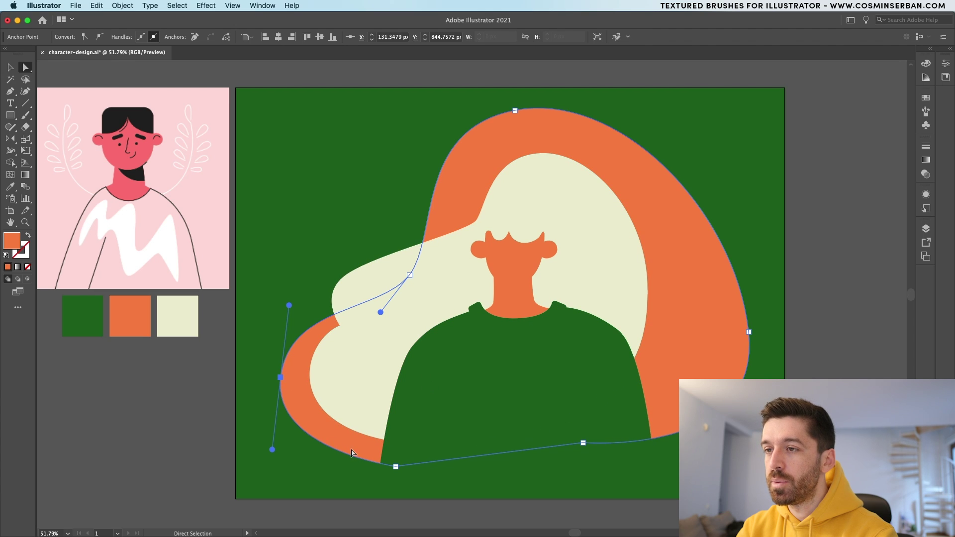
{"action": "key", "text": "v"}
{"action": "left_click", "coordinate": [503, 438]}
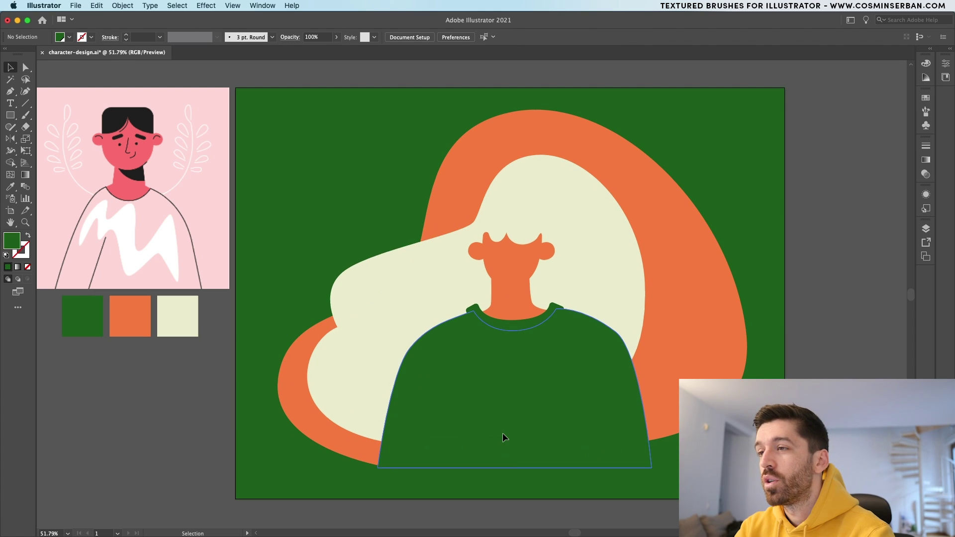
Step: Smooth the green sweater's curved left and right sides with the Smooth Tool
{"action": "left_click_drag", "start_coordinate": [12, 129], "coordinate": [65, 157]}
{"action": "key", "text": "super+shift+a"}
{"action": "left_click_drag", "start_coordinate": [15, 126], "coordinate": [62, 158]}
{"action": "key", "text": "v"}
{"action": "left_click", "coordinate": [458, 360]}
{"action": "left_click", "coordinate": [10, 127]}
{"action": "mouse_move", "coordinate": [436, 328]}
{"action": "left_mouse_down"}
{"action": "mouse_move", "coordinate": [390, 408]}
{"action": "mouse_move", "coordinate": [382, 460]}
{"action": "left_mouse_up"}
{"action": "left_click_drag", "start_coordinate": [649, 387], "coordinate": [645, 430]}
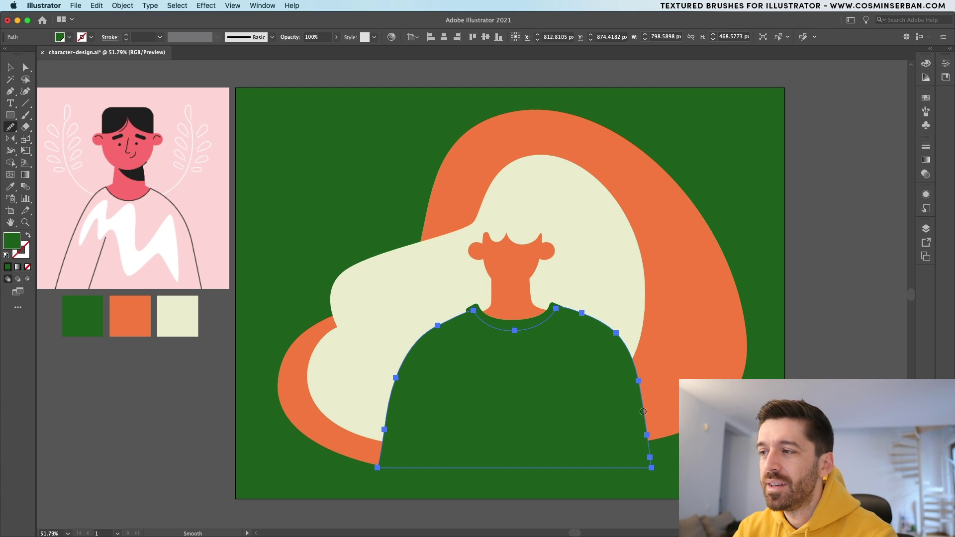
Step: Set the Smooth Tool's fidelity about three quarters of the way toward Smooth
{"action": "left_click", "coordinate": [423, 242], "text": "super"}
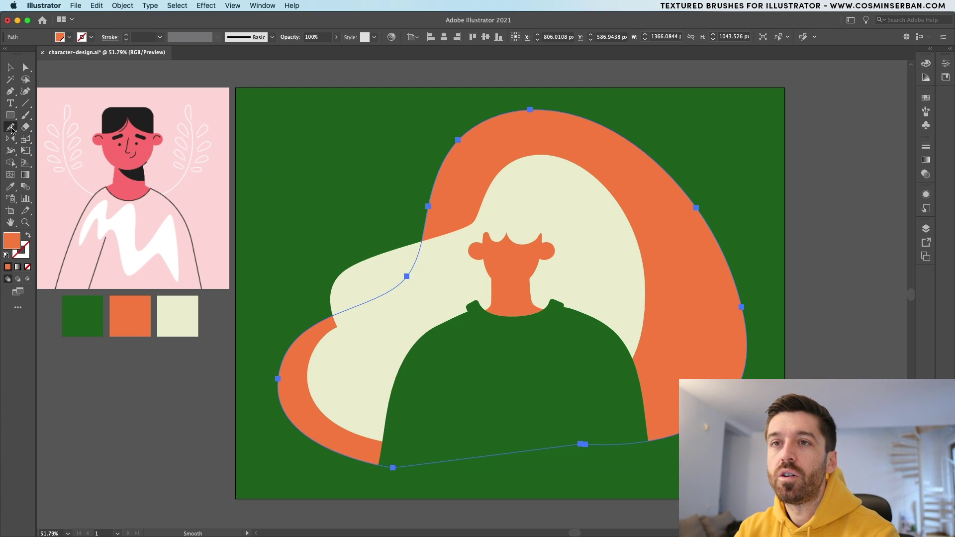
{"action": "double_click", "coordinate": [11, 128]}
{"action": "left_click_drag", "start_coordinate": [476, 266], "coordinate": [411, 269]}
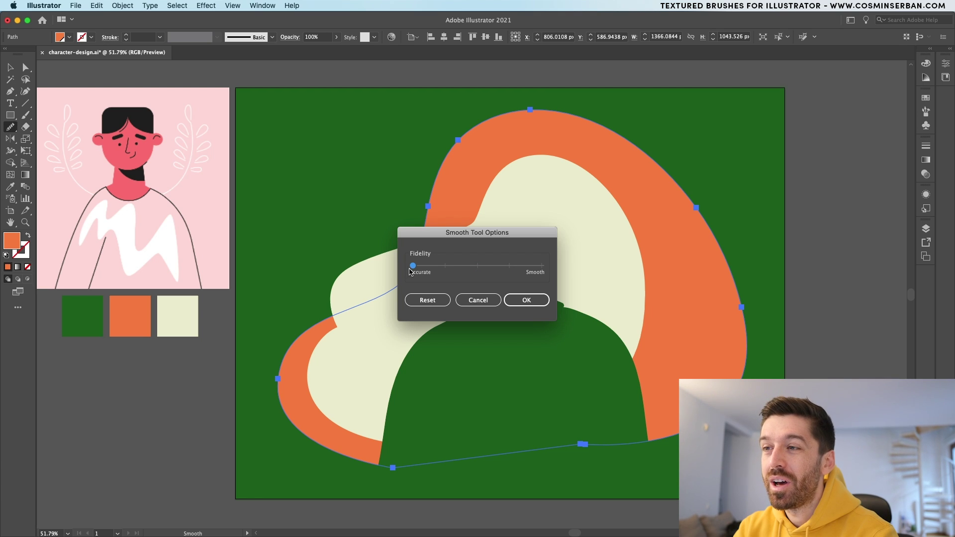
{"action": "left_click_drag", "start_coordinate": [439, 269], "coordinate": [508, 267]}
{"action": "left_click", "coordinate": [526, 300]}
{"action": "key", "text": "v"}
{"action": "left_click", "coordinate": [825, 367]}
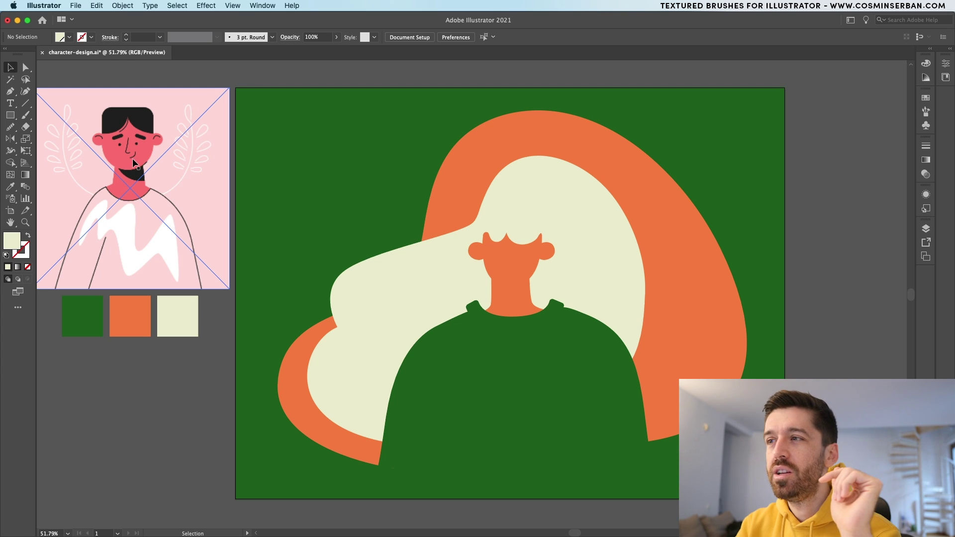
Step: Zoom in and set the fill colour to near-black in the Color Picker
{"action": "scroll", "coordinate": [510, 254], "scroll_direction": "up", "scroll_amount": 5}
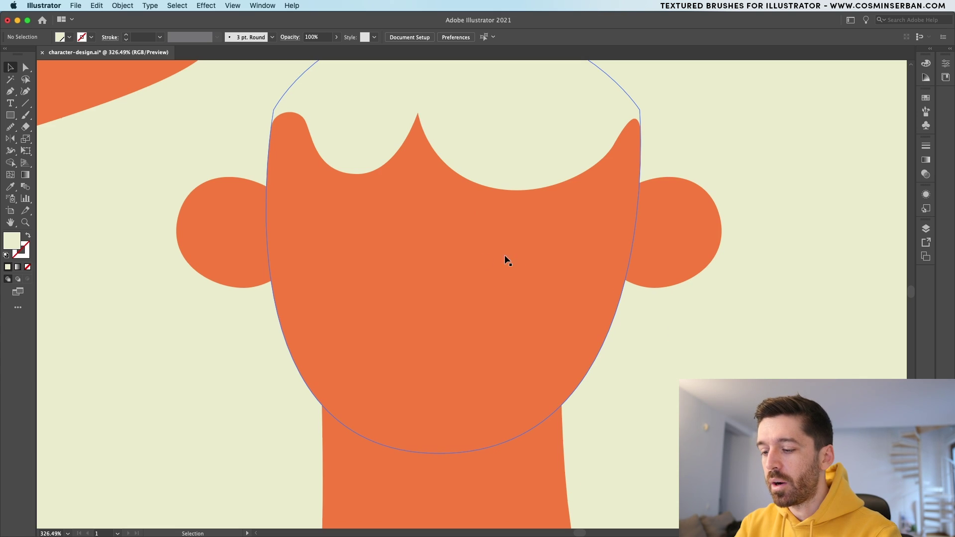
{"action": "double_click", "coordinate": [14, 248]}
{"action": "left_click_drag", "start_coordinate": [354, 315], "coordinate": [337, 330]}
{"action": "left_click", "coordinate": [580, 216]}
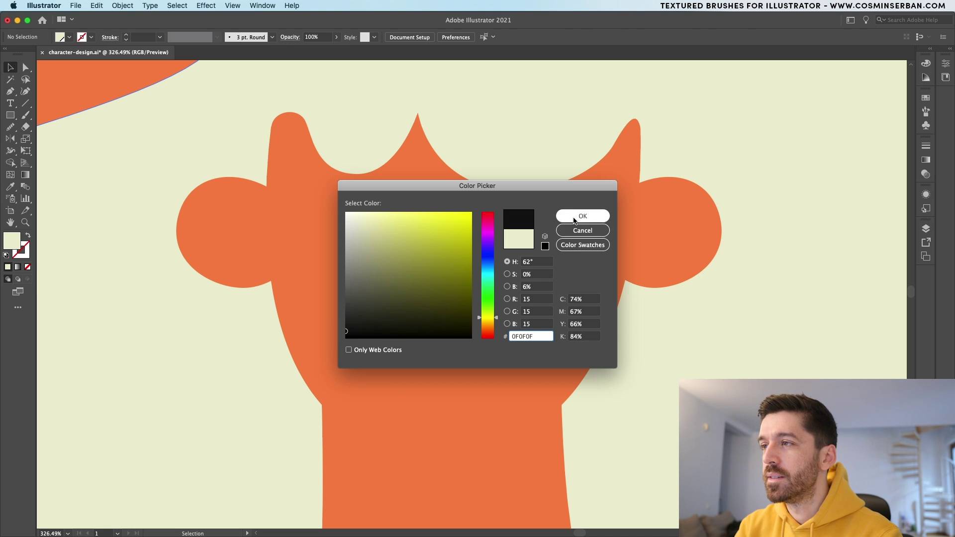
Step: Draw a curved arc over the character's left ear with the Pen tool
{"action": "key", "text": "p"}
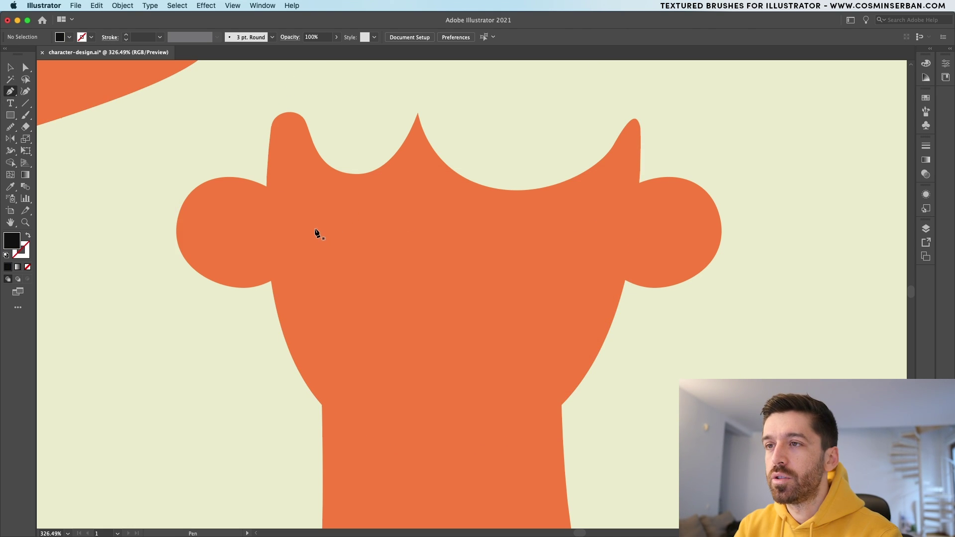
{"action": "left_click", "coordinate": [263, 218]}
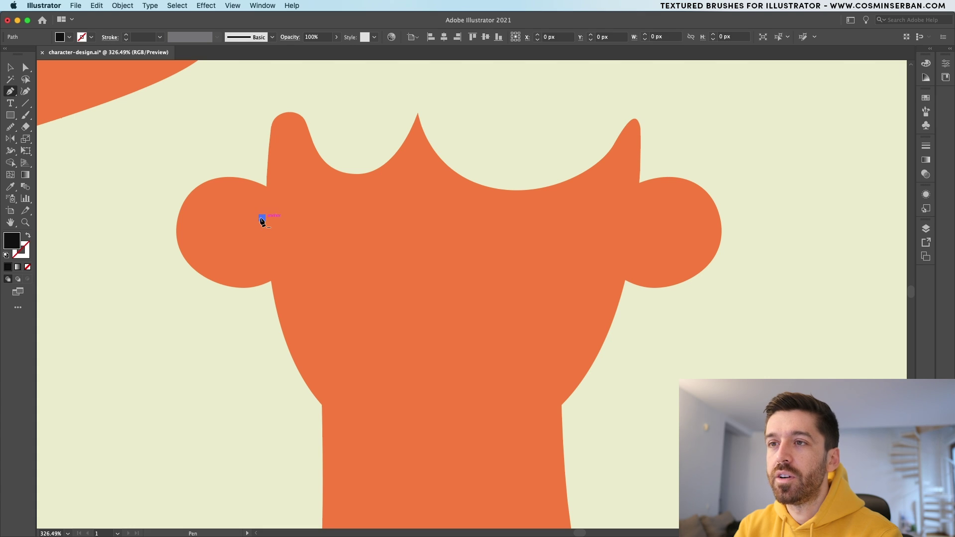
{"action": "left_click_drag", "start_coordinate": [227, 194], "coordinate": [200, 193]}
{"action": "key", "text": "v"}
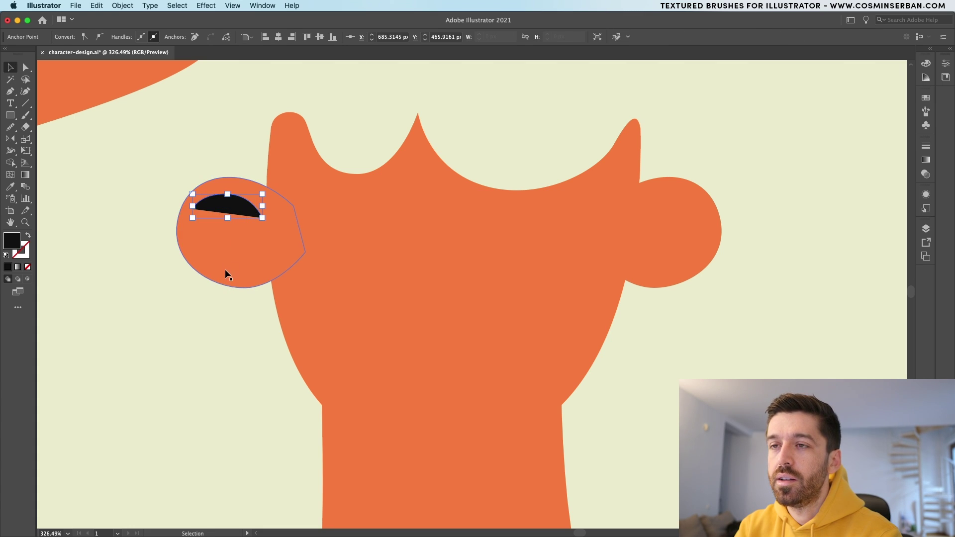
Step: Make the arc a 4 pt black stroke with rounded ends and corners, nudging it into place
{"action": "left_click", "coordinate": [28, 238]}
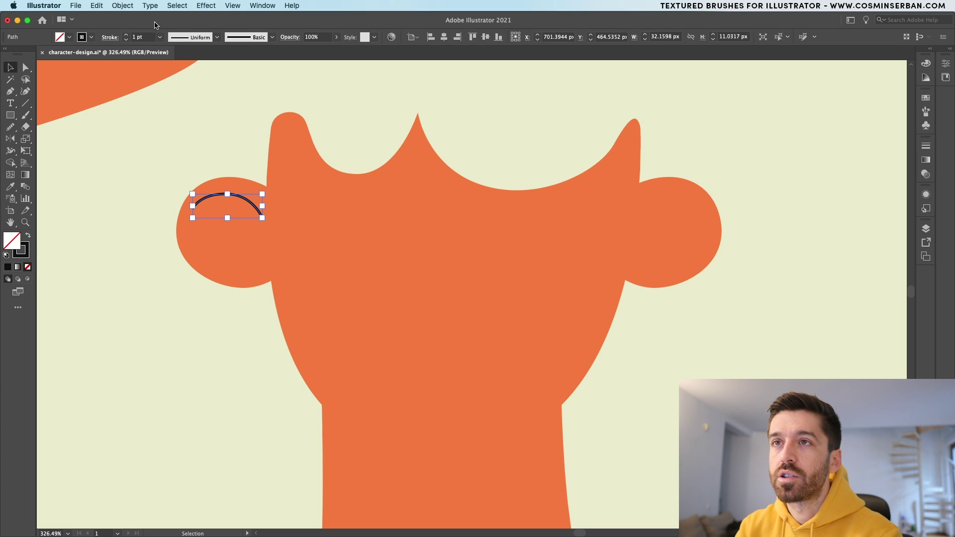
{"action": "left_click", "coordinate": [126, 36]}
{"action": "left_click", "coordinate": [126, 36]}
{"action": "left_click", "coordinate": [126, 36]}
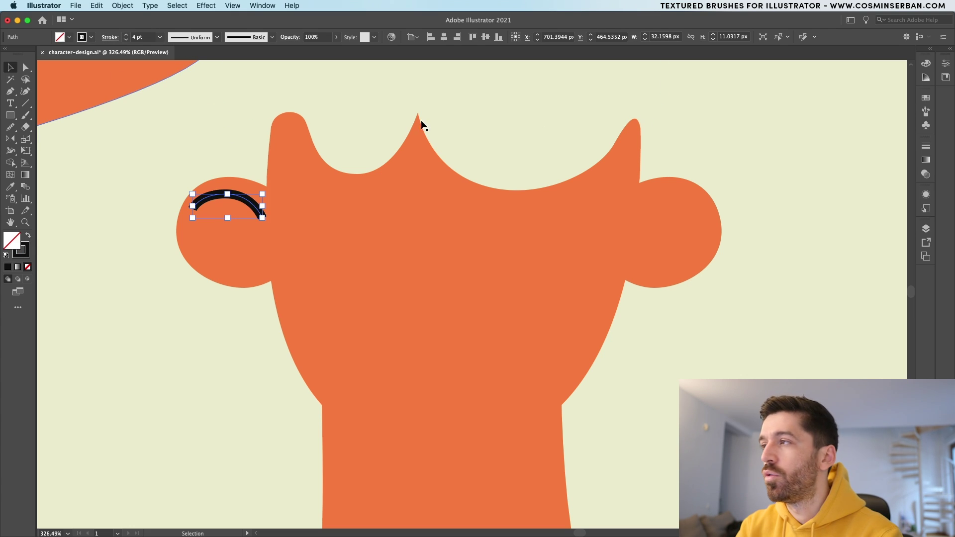
{"action": "left_click", "coordinate": [926, 147]}
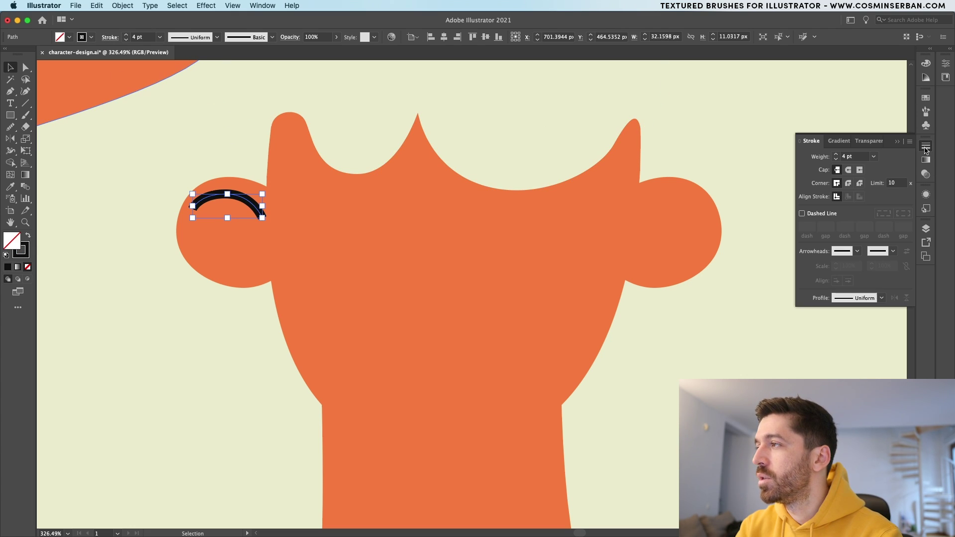
{"action": "left_click", "coordinate": [849, 184]}
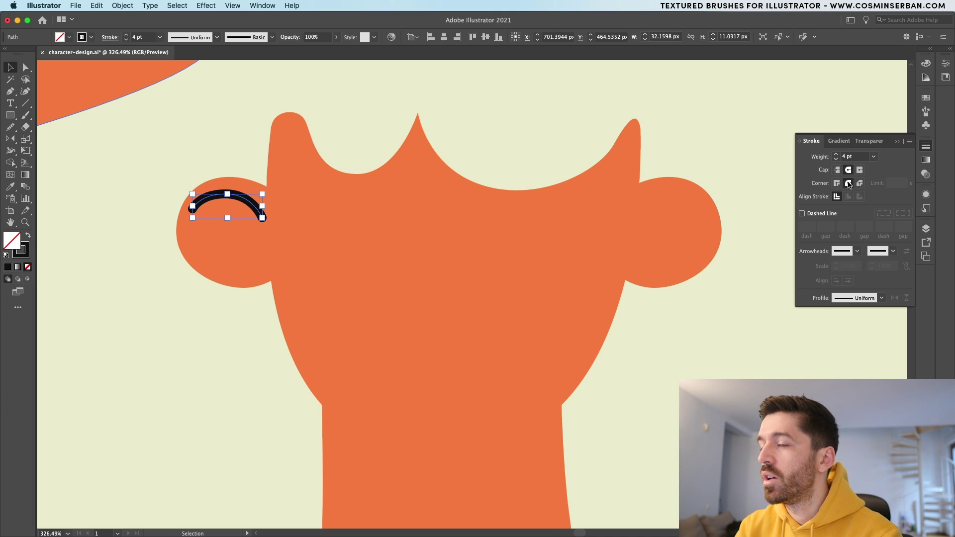
{"action": "left_click_drag", "start_coordinate": [209, 196], "coordinate": [213, 205]}
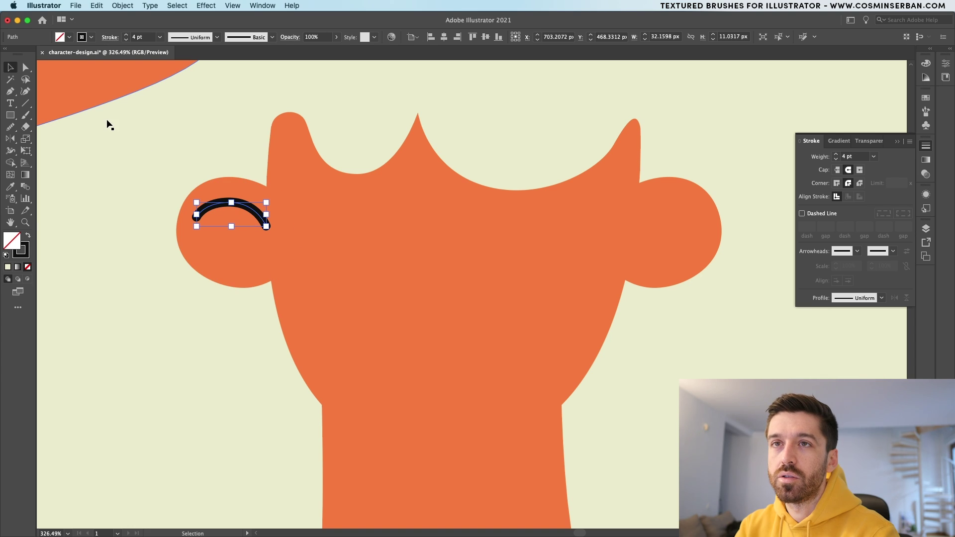
Step: Draw a matching curved arc on the right ear
{"action": "key", "text": "p"}
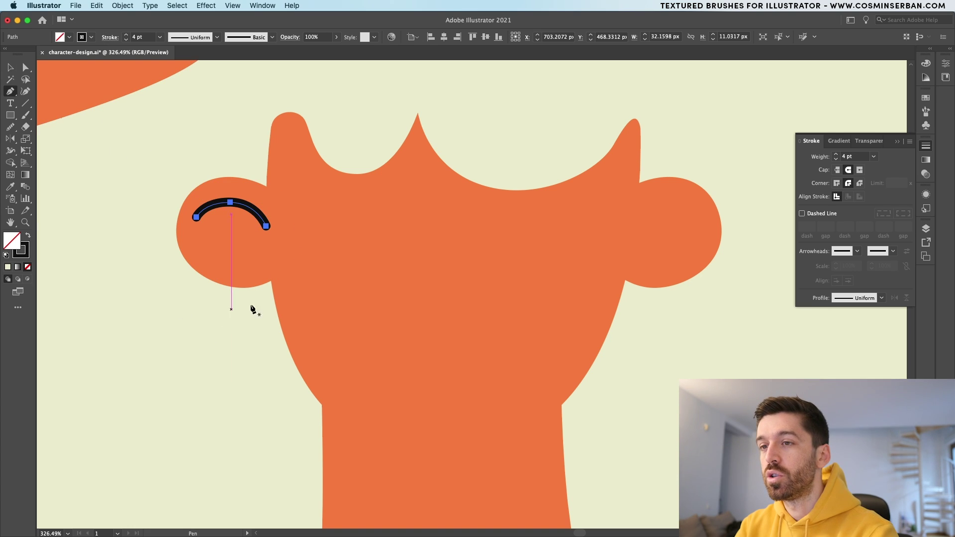
{"action": "left_click", "coordinate": [639, 220]}
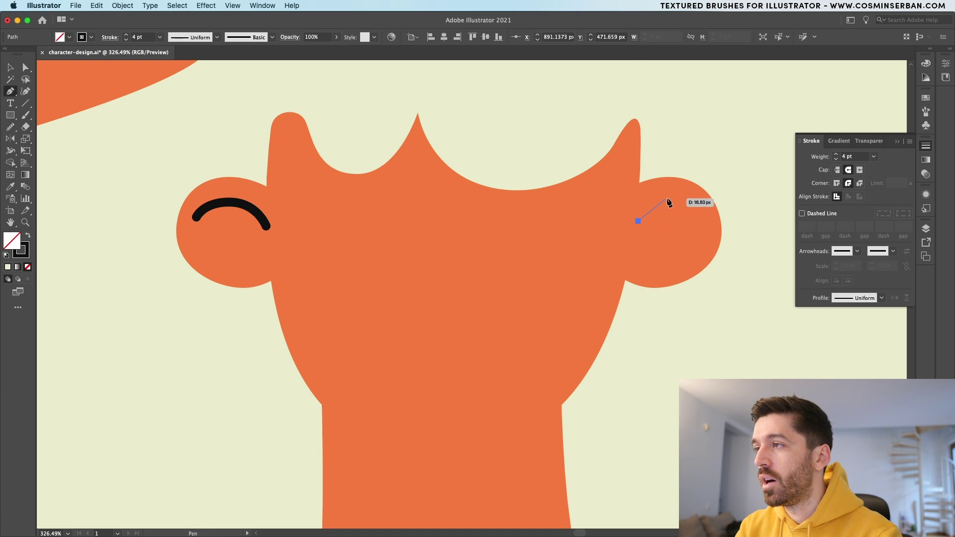
{"action": "left_click_drag", "start_coordinate": [681, 199], "coordinate": [691, 196]}
{"action": "left_click", "coordinate": [706, 214]}
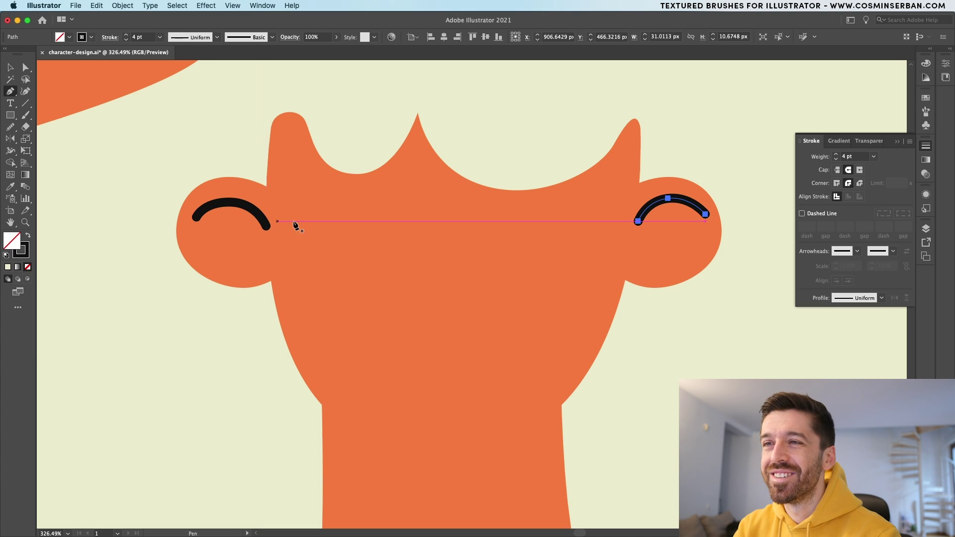
Step: Draw the closed curved left and right eyes with short eyelash strokes
{"action": "left_click_drag", "start_coordinate": [301, 214], "coordinate": [347, 213]}
{"action": "left_click", "coordinate": [401, 204]}
{"action": "key", "text": "super"}
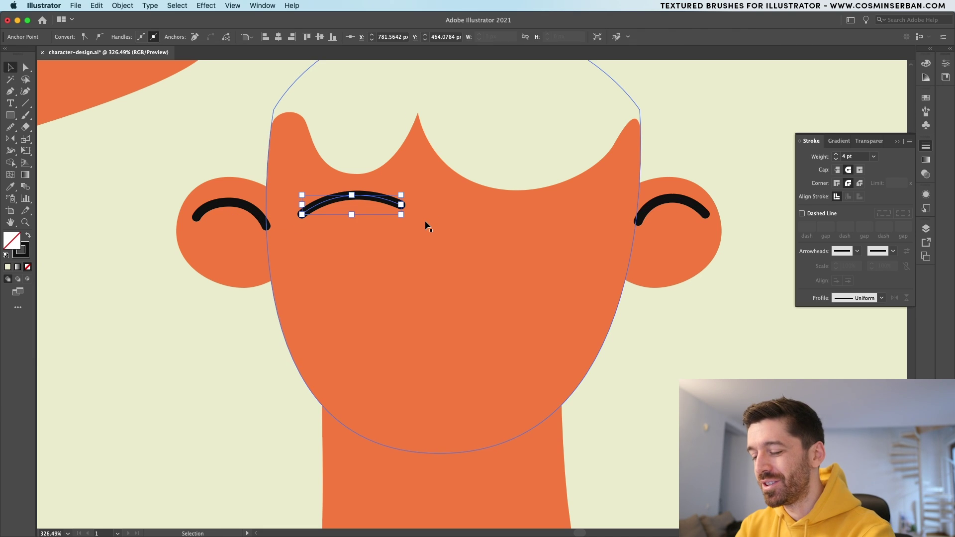
{"action": "left_click_drag", "start_coordinate": [302, 215], "coordinate": [289, 186]}
{"action": "left_click", "coordinate": [287, 185]}
{"action": "key", "text": "super"}
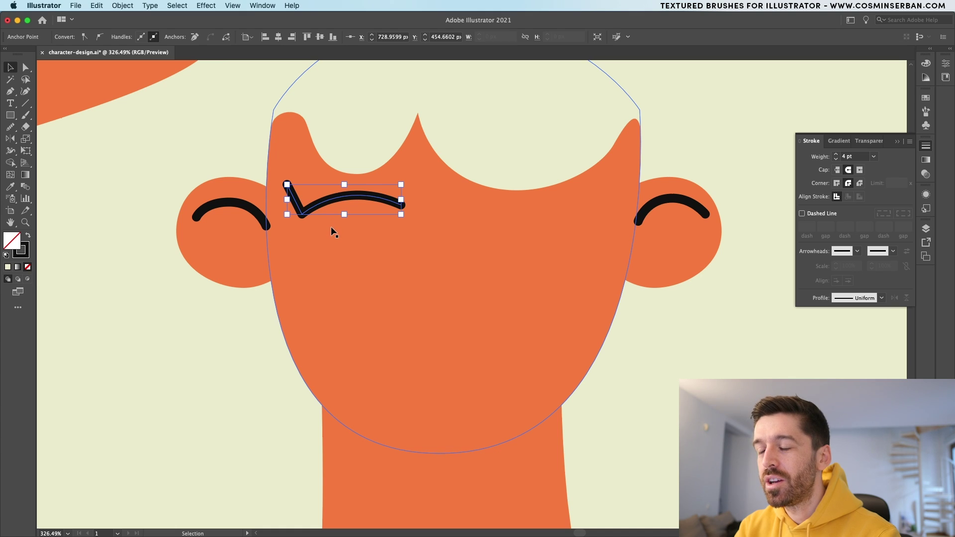
{"action": "left_click", "coordinate": [311, 184]}
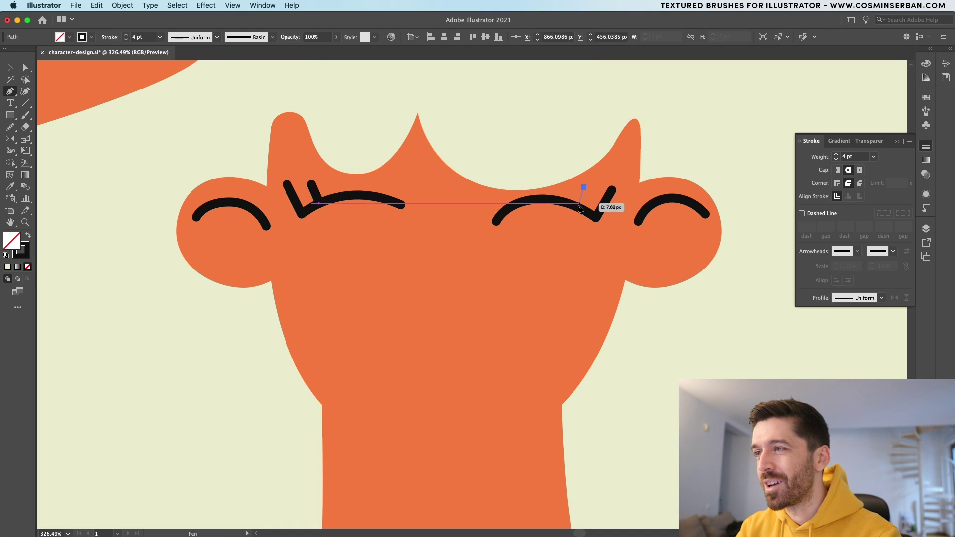
{"action": "left_click", "coordinate": [579, 206]}
{"action": "key", "text": "super"}
Step: Extend the right eye arc's inner end point further toward the nose
{"action": "key", "text": "a"}
{"action": "left_click", "coordinate": [498, 222]}
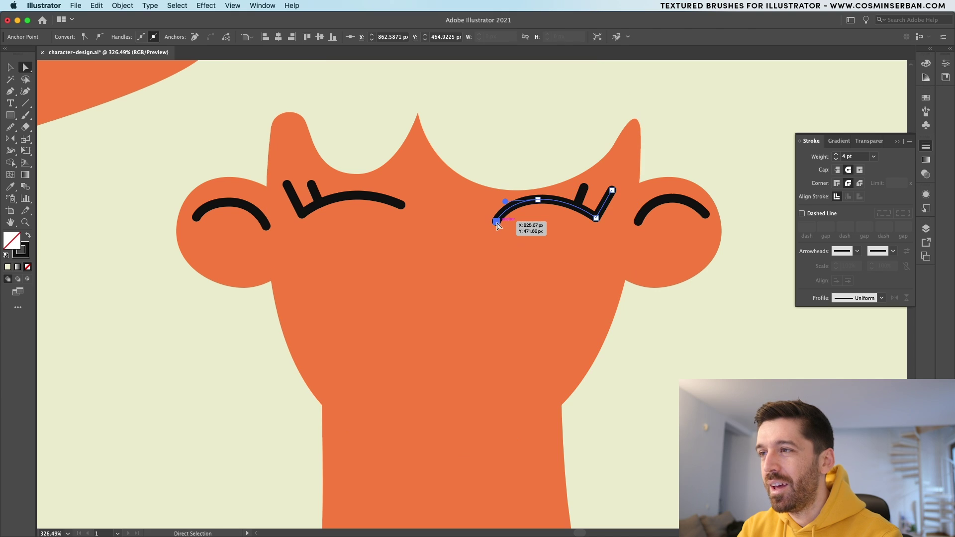
{"action": "left_click_drag", "start_coordinate": [491, 222], "coordinate": [486, 219]}
{"action": "key", "text": "super+shift+a"}
Step: Draw the nose running down from between the eyes and curving outward at the bottom
{"action": "key", "text": "p"}
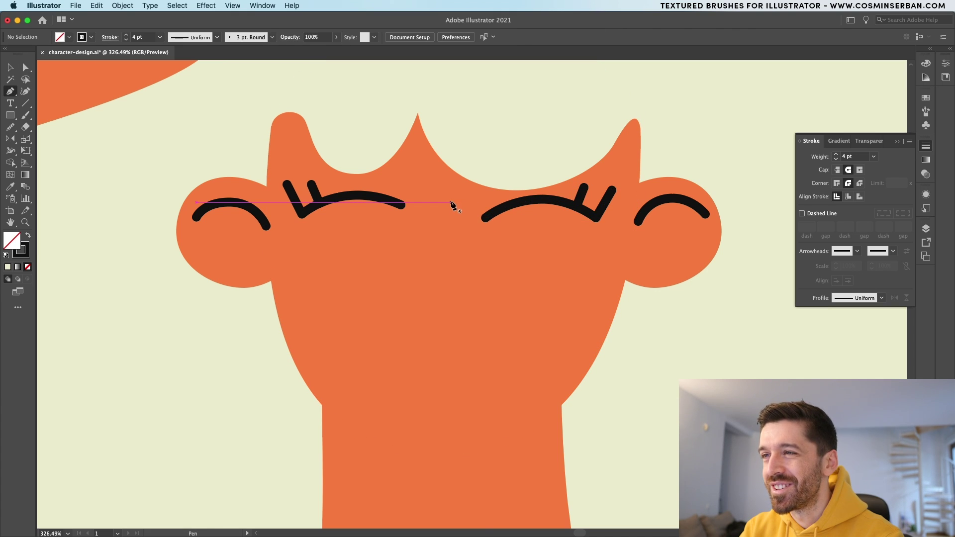
{"action": "left_click", "coordinate": [451, 199]}
{"action": "left_click", "coordinate": [457, 272]}
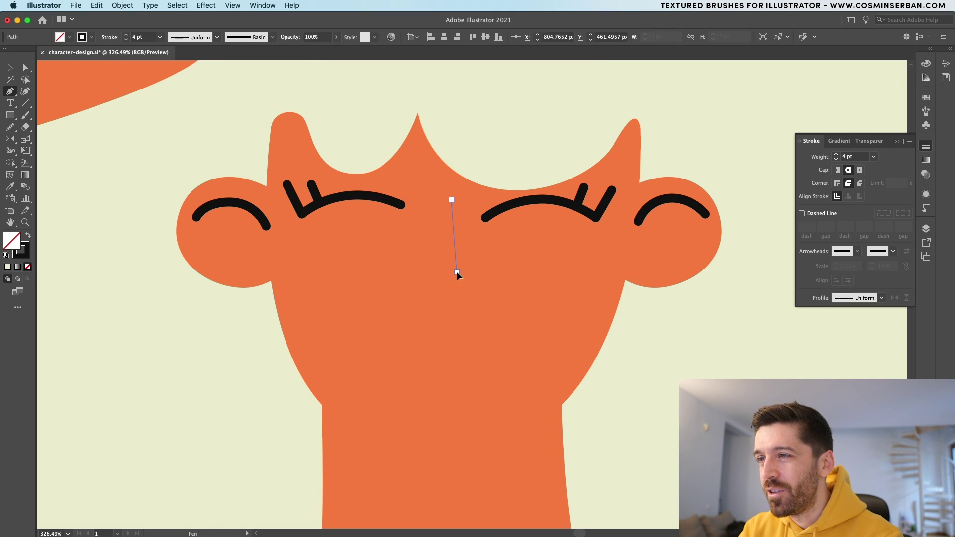
{"action": "left_click_drag", "start_coordinate": [461, 284], "coordinate": [500, 289]}
{"action": "left_click", "coordinate": [471, 314]}
{"action": "left_click", "coordinate": [543, 335], "text": "super"}
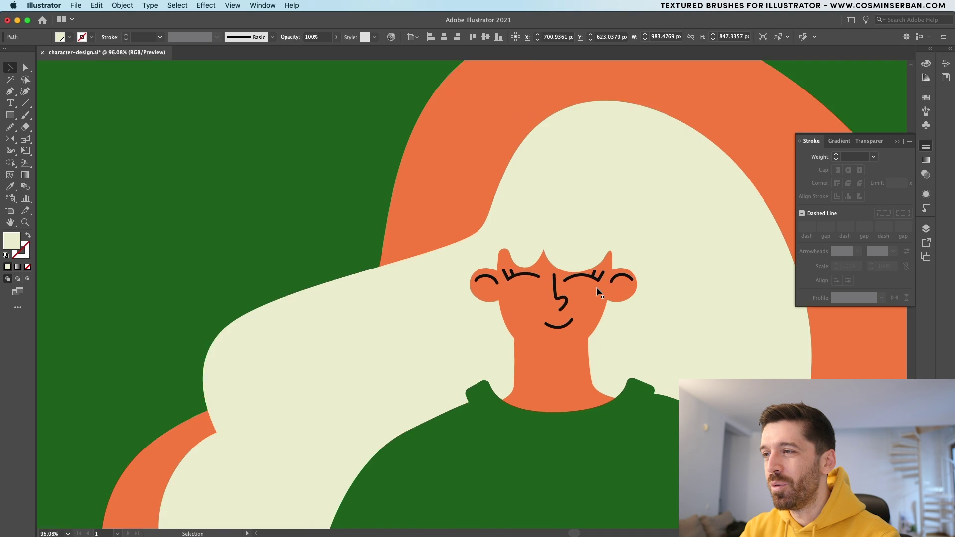
{"action": "scroll", "coordinate": [596, 287], "scroll_direction": "up", "scroll_amount": 5}
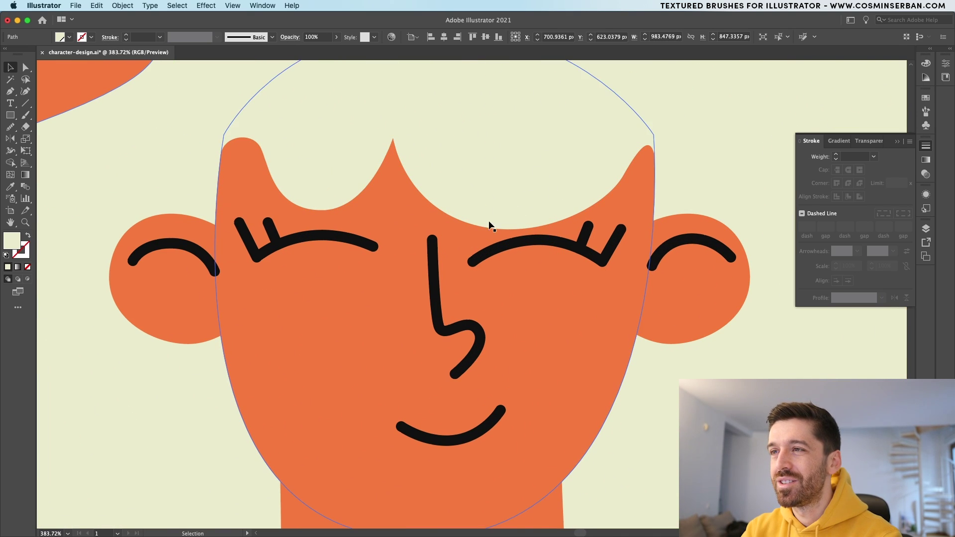
Step: Select the eye and face lines and raise their stroke weight to 6 pt
{"action": "left_click", "coordinate": [250, 244]}
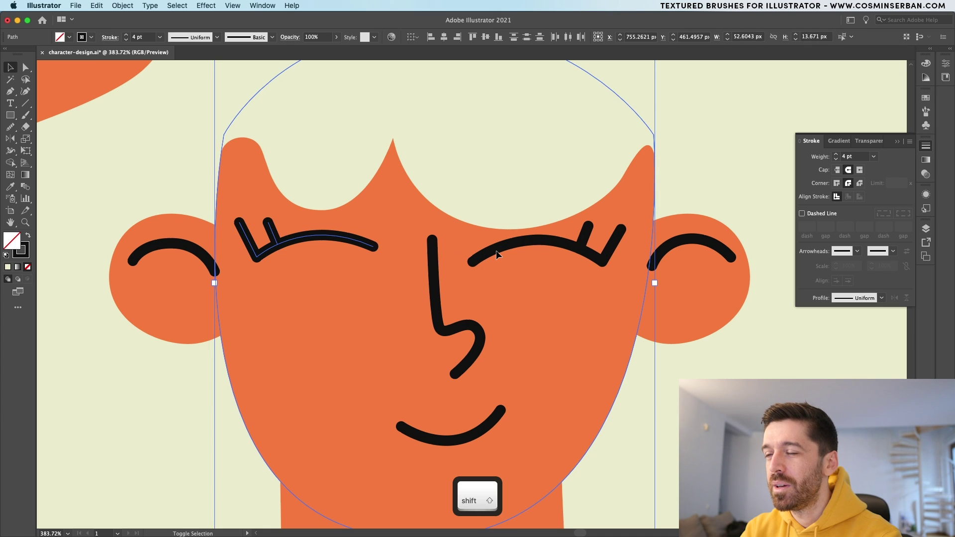
{"action": "left_click", "coordinate": [585, 240], "text": "shift"}
{"action": "scroll", "coordinate": [175, 141], "scroll_direction": "down", "scroll_amount": 2}
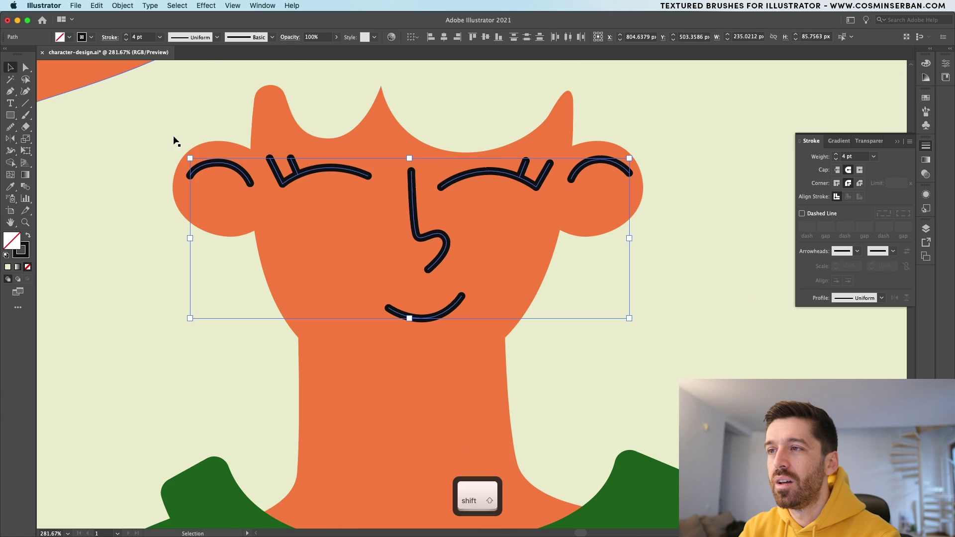
{"action": "left_click", "coordinate": [126, 35]}
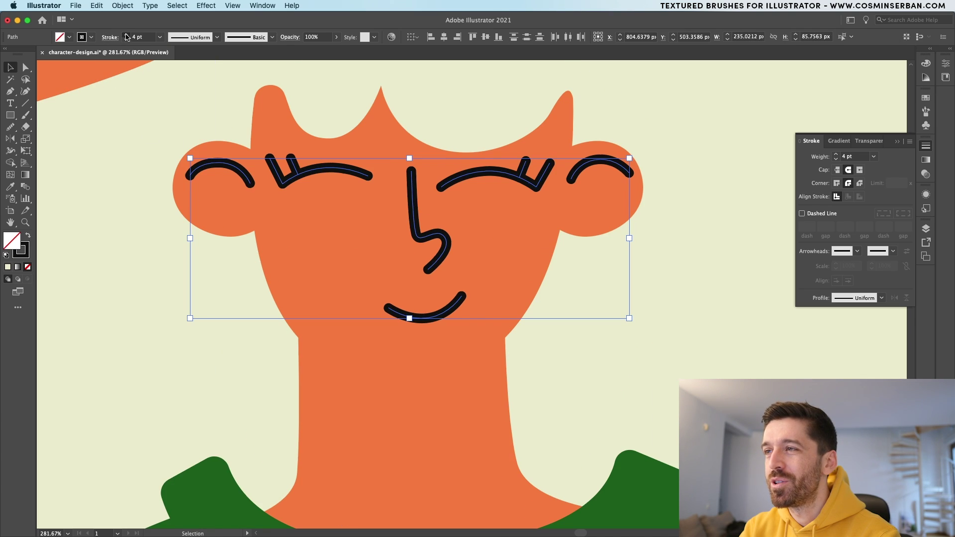
{"action": "left_click", "coordinate": [126, 35]}
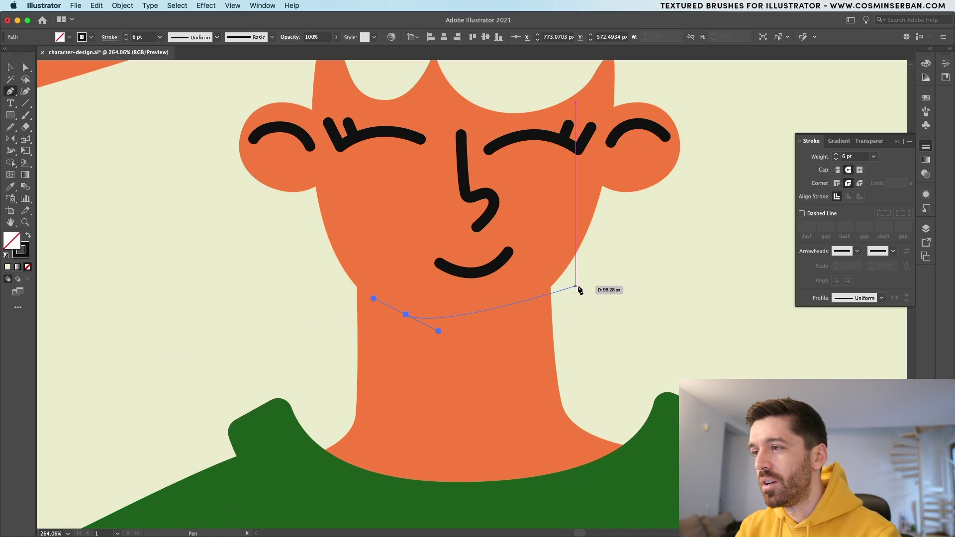
Step: Finish the broad smile curve below the mouth
{"action": "left_click_drag", "start_coordinate": [580, 283], "coordinate": [580, 247]}
{"action": "key", "text": "v"}
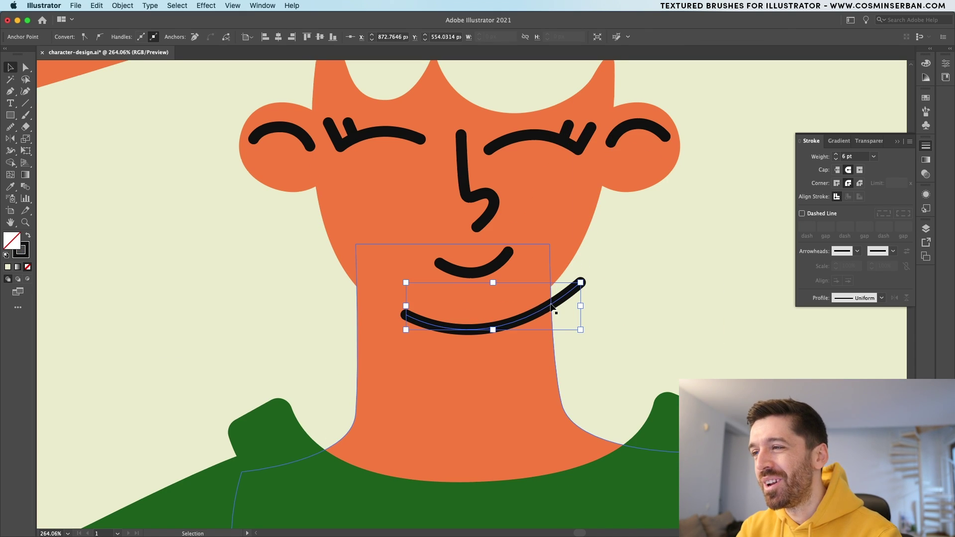
{"action": "left_click", "coordinate": [651, 310]}
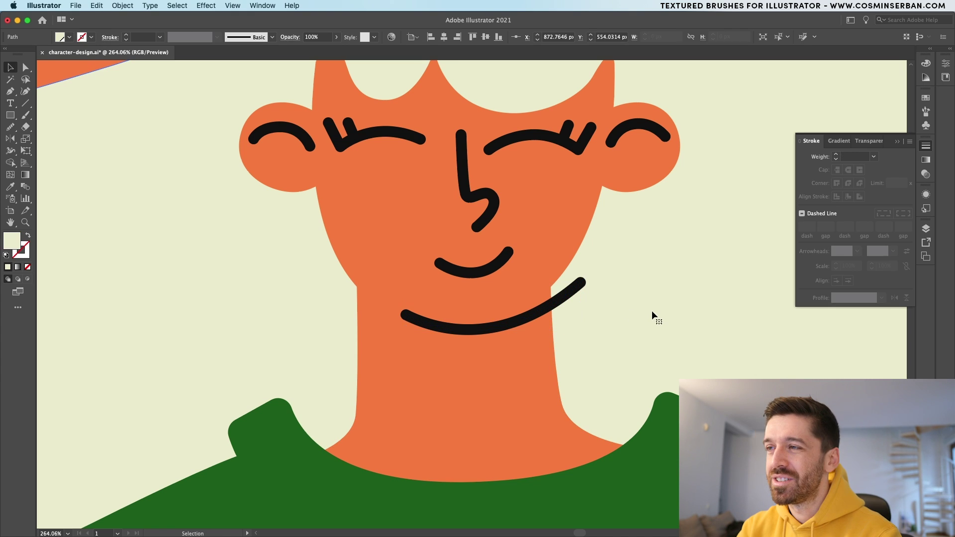
{"action": "scroll", "coordinate": [664, 306], "scroll_direction": "down", "scroll_amount": 3}
{"action": "scroll", "coordinate": [664, 306], "scroll_direction": "down", "scroll_amount": 2}
{"action": "scroll", "coordinate": [642, 269], "scroll_direction": "up", "scroll_amount": 3}
Step: Draw a closed, rounded open-mouth shape hanging beneath the smile line
{"action": "key", "text": "p"}
{"action": "left_click", "coordinate": [438, 307]}
{"action": "left_click_drag", "start_coordinate": [582, 373], "coordinate": [710, 367]}
{"action": "left_click", "coordinate": [576, 292]}
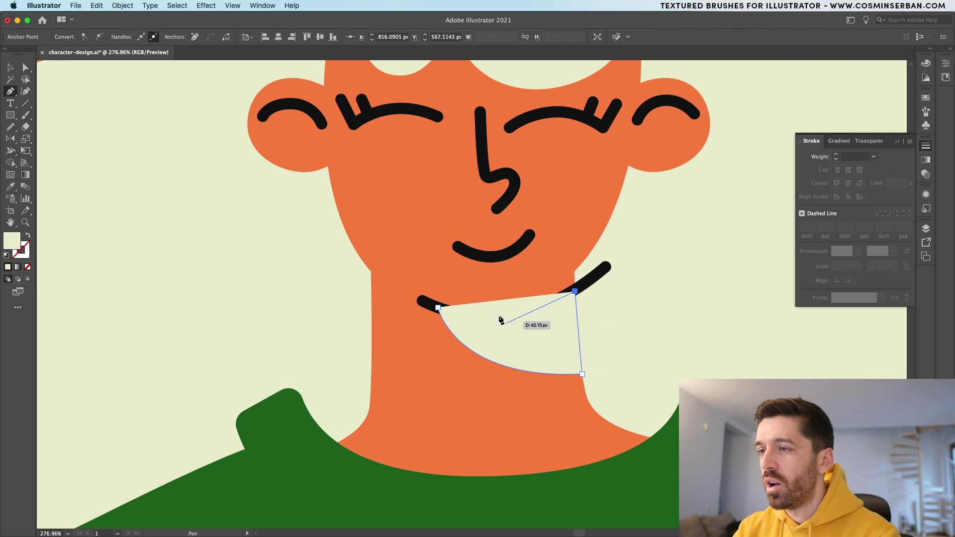
{"action": "left_click_drag", "start_coordinate": [509, 316], "coordinate": [474, 323]}
{"action": "left_click", "coordinate": [438, 308]}
Step: Copy the smile's black stroke onto the mouth shape and swap it to a solid black fill
{"action": "key", "text": "i"}
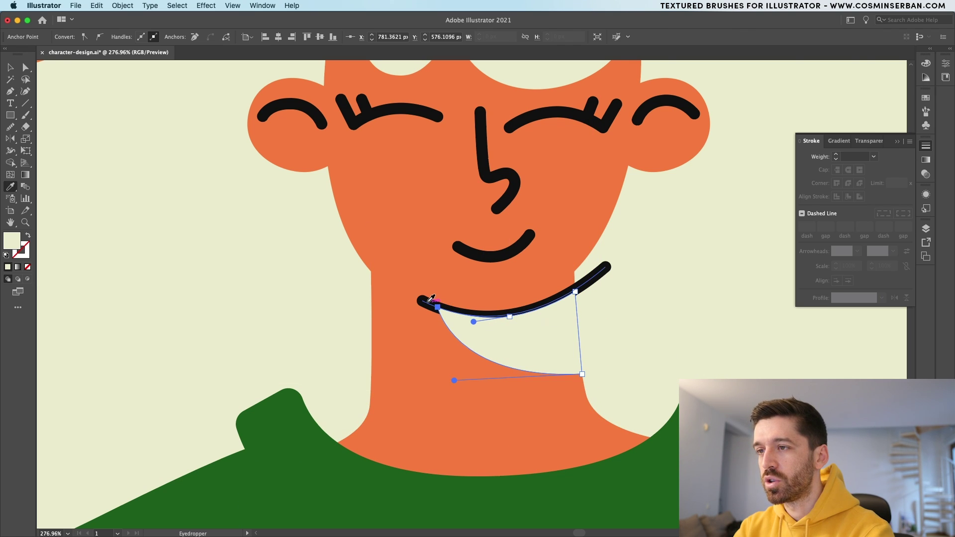
{"action": "left_click", "coordinate": [431, 300]}
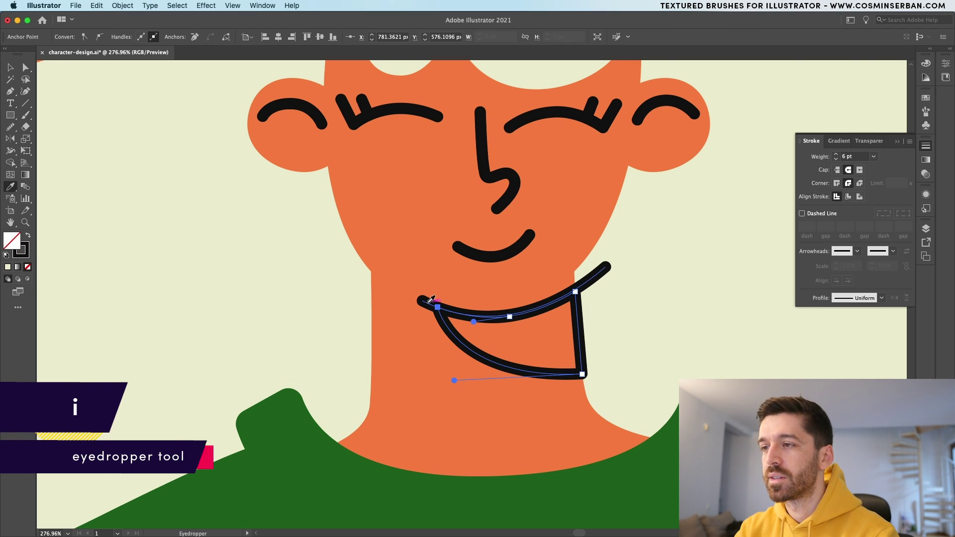
{"action": "left_click", "coordinate": [28, 237]}
{"action": "key", "text": "v"}
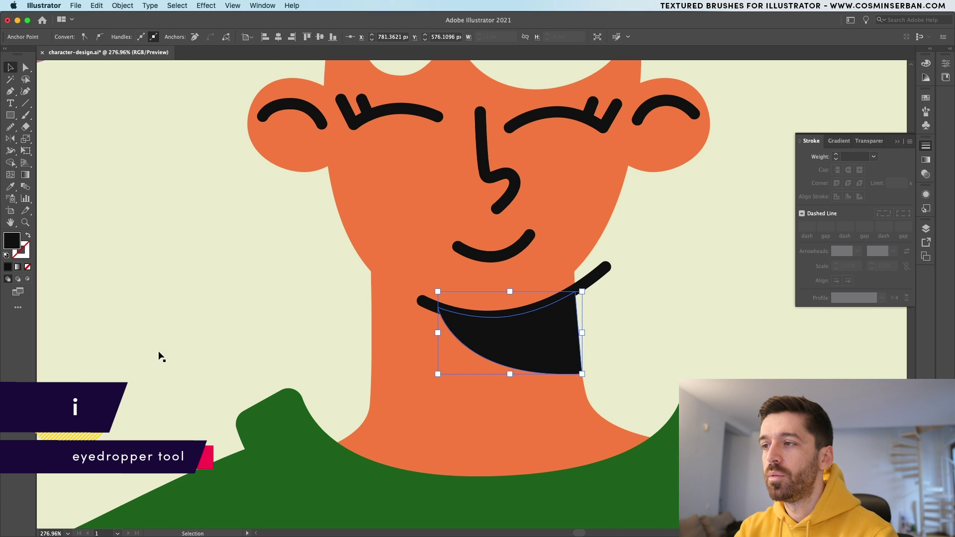
{"action": "key", "text": "super+minus"}
{"action": "left_click", "coordinate": [557, 301]}
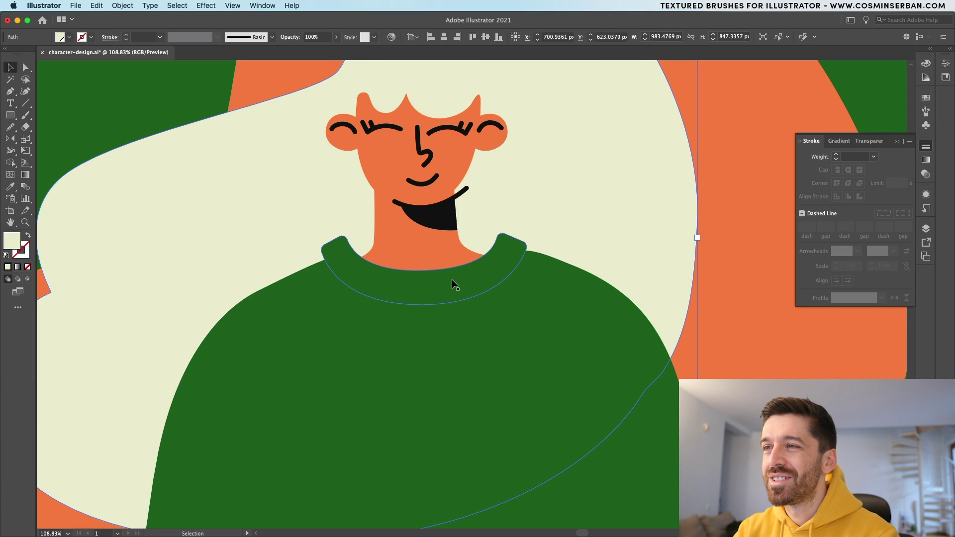
{"action": "left_click", "coordinate": [458, 194]}
{"action": "key", "text": "p"}
{"action": "scroll", "coordinate": [348, 246], "scroll_direction": "up", "scroll_amount": 3}
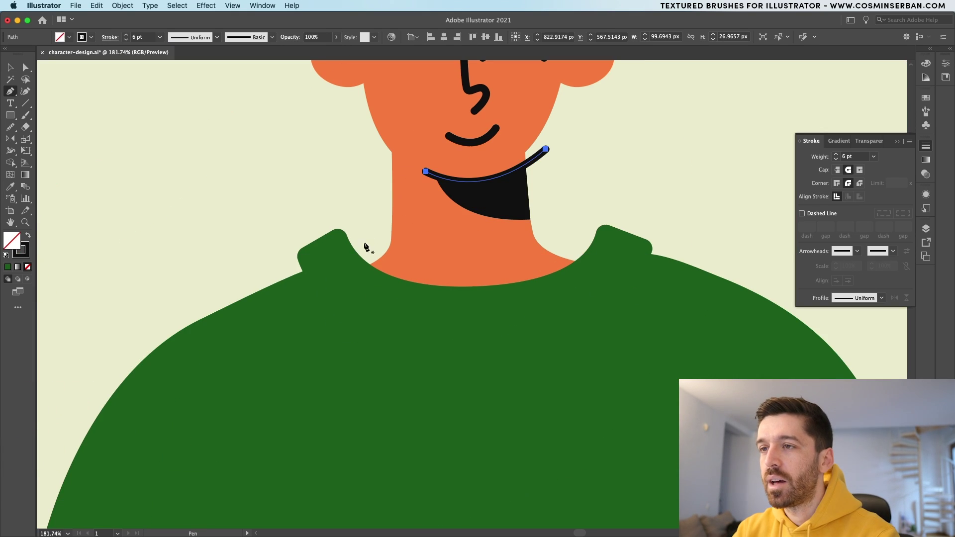
Step: Draw curved collar stripes on both sides of the sweater in white (FFFFFF)
{"action": "left_click", "coordinate": [344, 247]}
{"action": "left_click_drag", "start_coordinate": [318, 270], "coordinate": [298, 270]}
{"action": "key", "text": "v"}
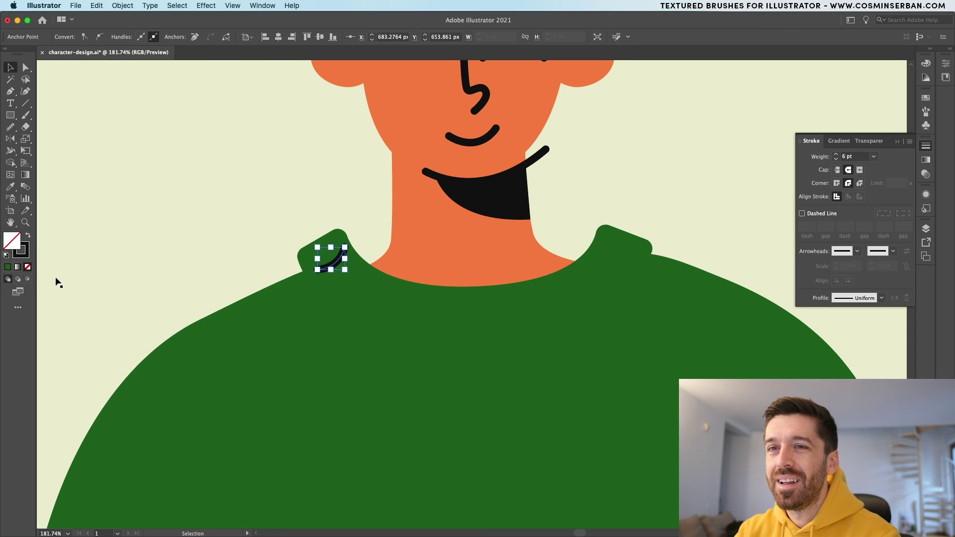
{"action": "double_click", "coordinate": [28, 255]}
{"action": "type", "text": "ffffff"}
{"action": "key", "text": "Return"}
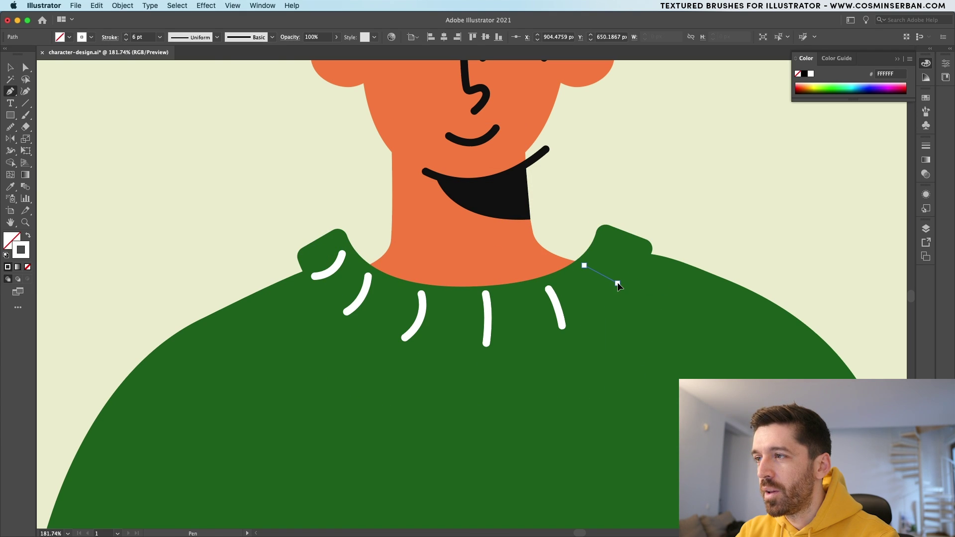
{"action": "left_click_drag", "start_coordinate": [617, 283], "coordinate": [629, 303]}
{"action": "key", "text": "v"}
Step: Draw a long white curve under the collar, carried up to a sharp point at the right shoulder
{"action": "key", "text": "p"}
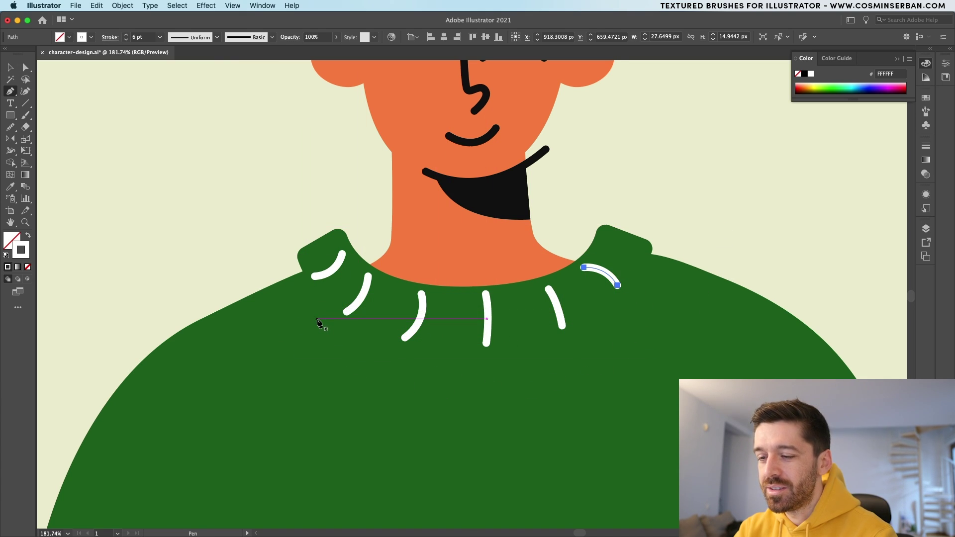
{"action": "left_click", "coordinate": [337, 341]}
{"action": "left_click_drag", "start_coordinate": [504, 368], "coordinate": [596, 356]}
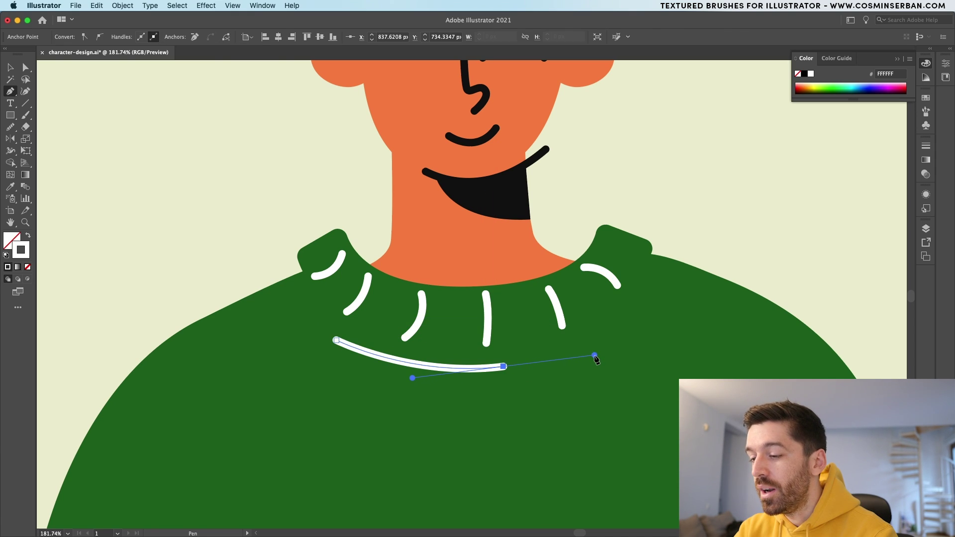
{"action": "mouse_move", "coordinate": [673, 246]}
{"action": "left_mouse_down"}
{"action": "mouse_move", "coordinate": [696, 190]}
{"action": "mouse_move", "coordinate": [681, 257]}
{"action": "mouse_move", "coordinate": [620, 224]}
{"action": "mouse_move", "coordinate": [675, 252]}
{"action": "left_mouse_up"}
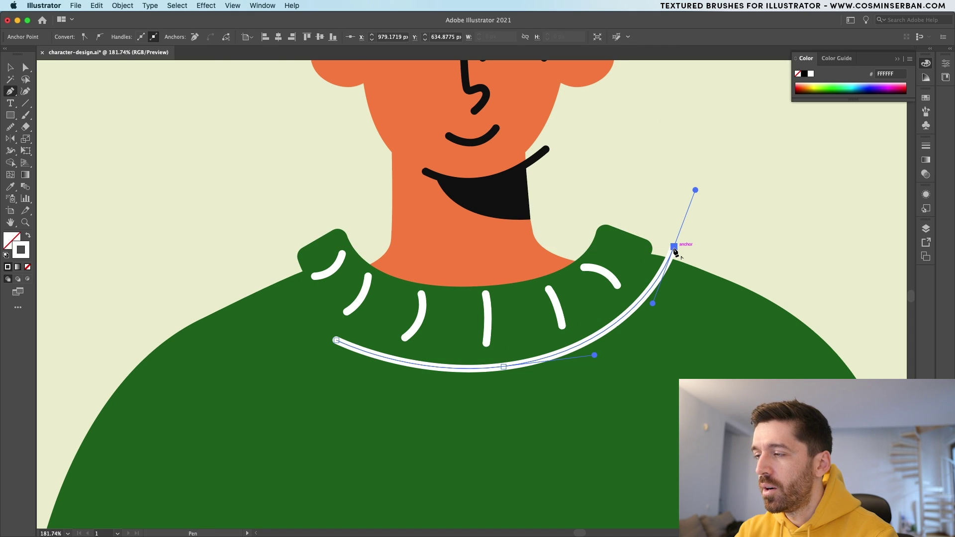
{"action": "scroll", "coordinate": [675, 251], "scroll_direction": "down", "scroll_amount": 5}
{"action": "left_click", "coordinate": [609, 224]}
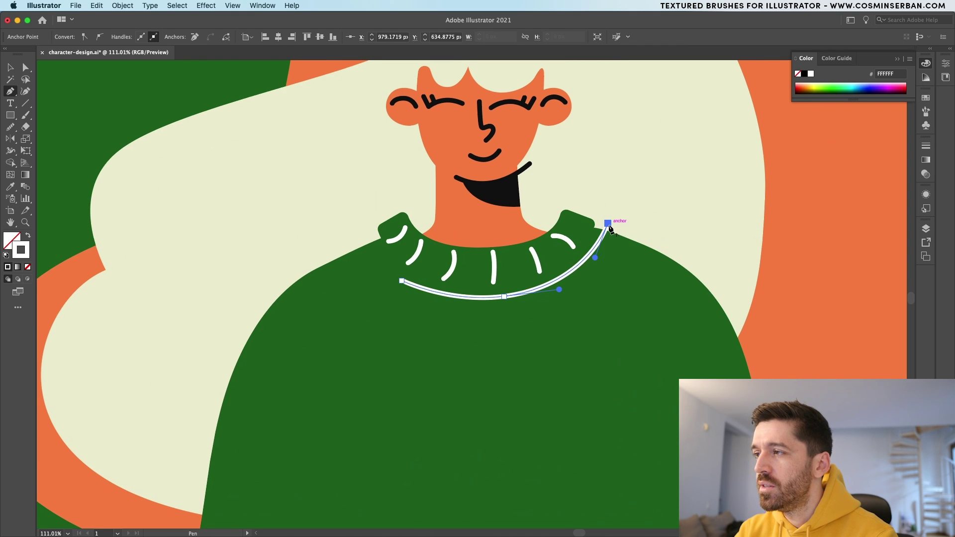
{"action": "scroll", "coordinate": [611, 229], "scroll_direction": "down", "scroll_amount": 3}
{"action": "scroll", "coordinate": [611, 229], "scroll_direction": "right", "scroll_amount": 3}
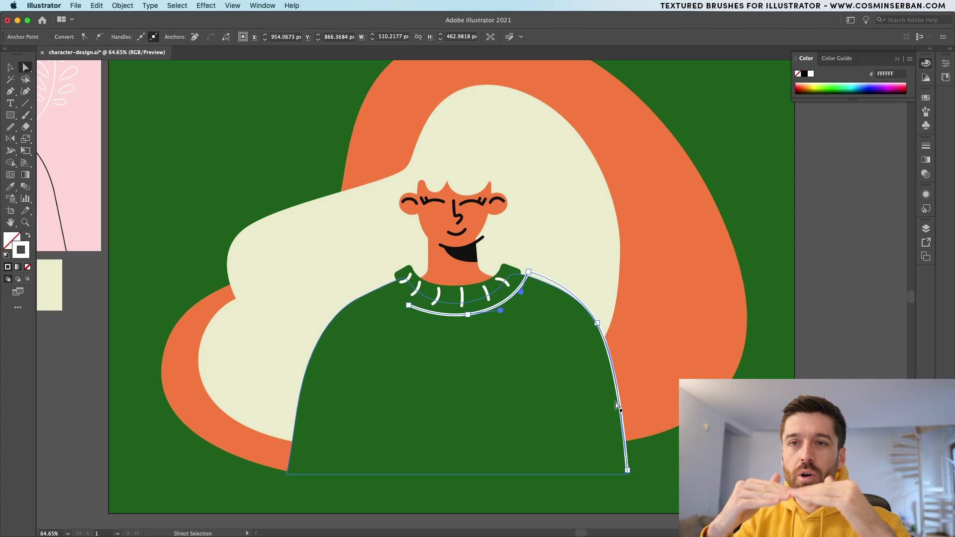
Step: Draw a curved white line along the sweater's left shoulder, nudge it slightly lower, and zoom out
{"action": "key", "text": "p"}
{"action": "left_click", "coordinate": [301, 357]}
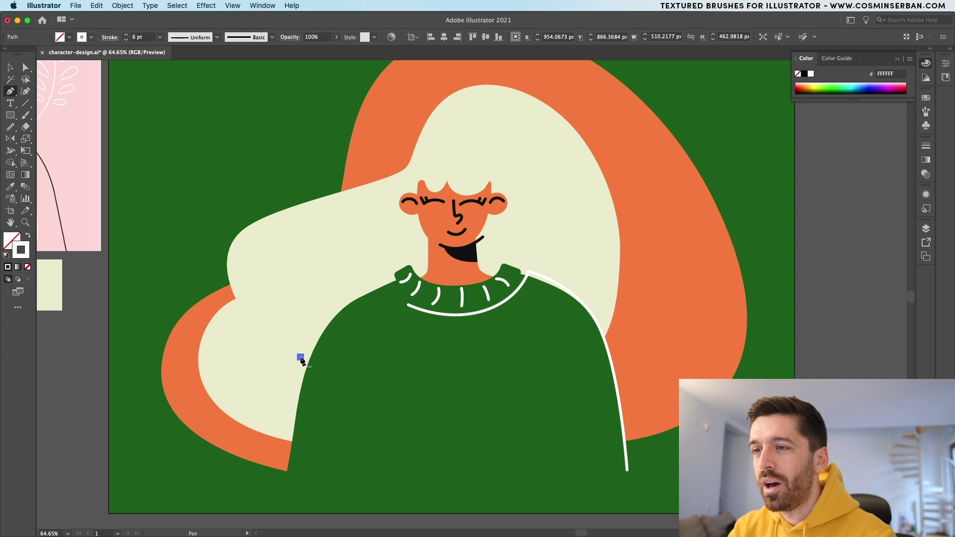
{"action": "left_click_drag", "start_coordinate": [333, 300], "coordinate": [342, 295]}
{"action": "left_click", "coordinate": [374, 278]}
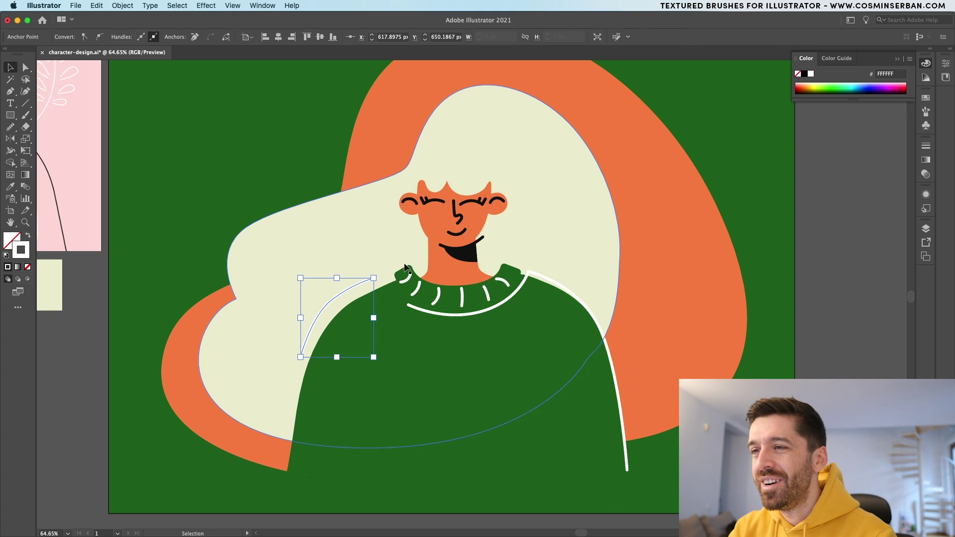
{"action": "left_click_drag", "start_coordinate": [345, 296], "coordinate": [345, 304]}
{"action": "key", "text": "p"}
{"action": "key", "text": "super+shift+a"}
{"action": "scroll", "coordinate": [487, 363], "scroll_direction": "up", "scroll_amount": 3}
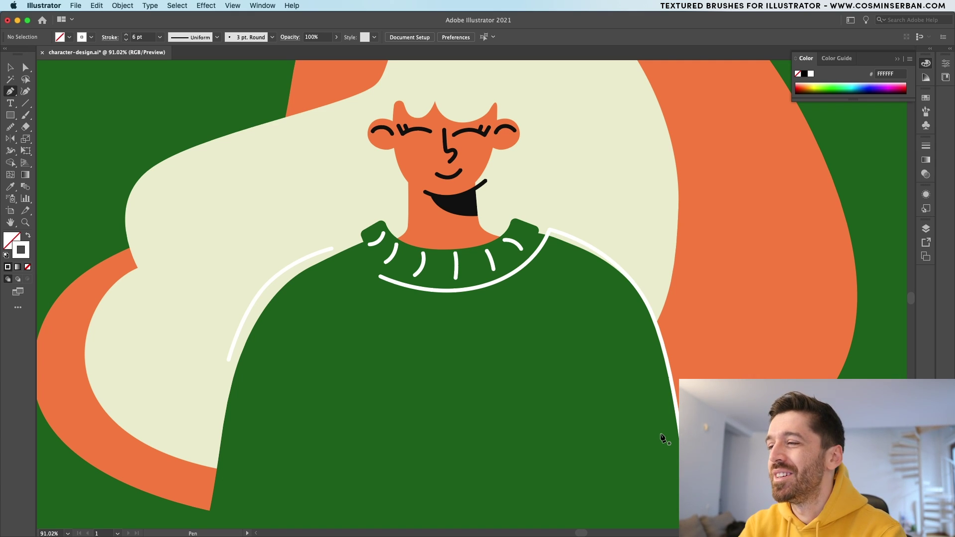
{"action": "key", "text": "super+minus"}
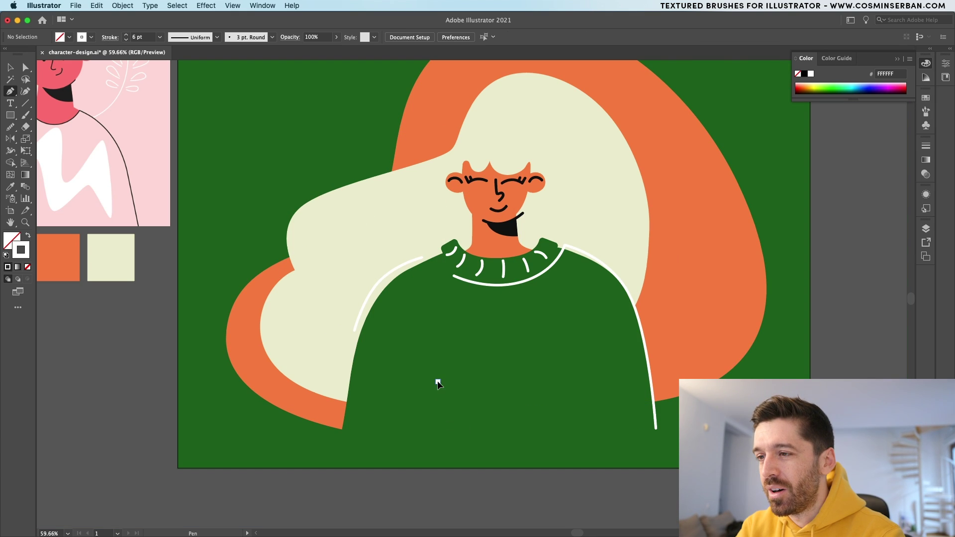
Step: Draw two short vertical fold lines on the sweater's lower left and lower right
{"action": "left_click", "coordinate": [419, 450]}
{"action": "left_click", "coordinate": [455, 497], "text": "super"}
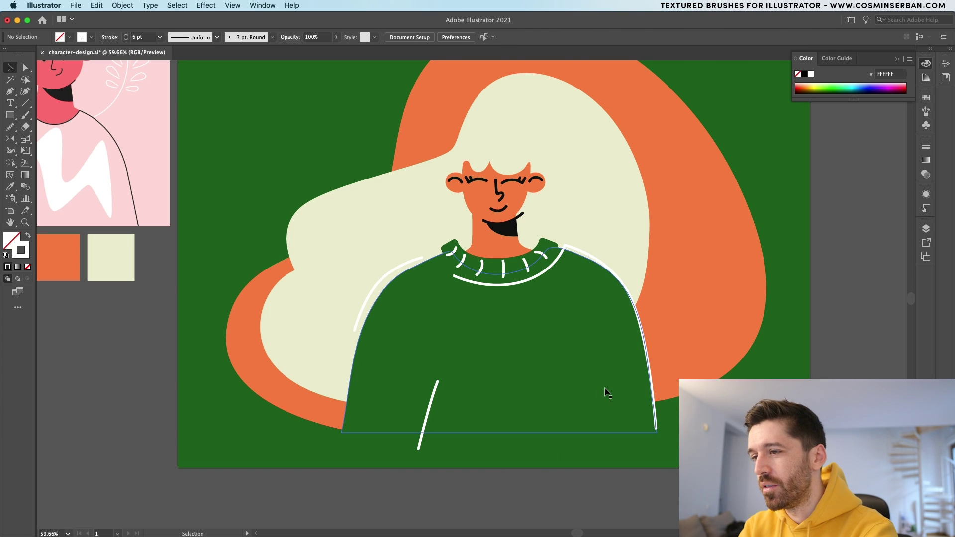
{"action": "left_click", "coordinate": [580, 376]}
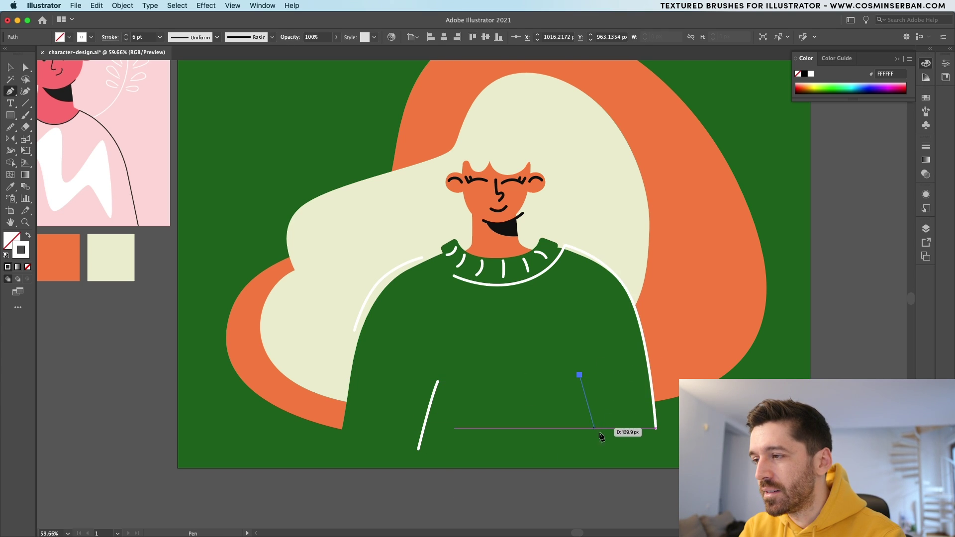
{"action": "left_click", "coordinate": [597, 438]}
{"action": "key", "text": "super+z"}
{"action": "left_click", "coordinate": [587, 436]}
{"action": "left_click", "coordinate": [489, 463], "text": "super"}
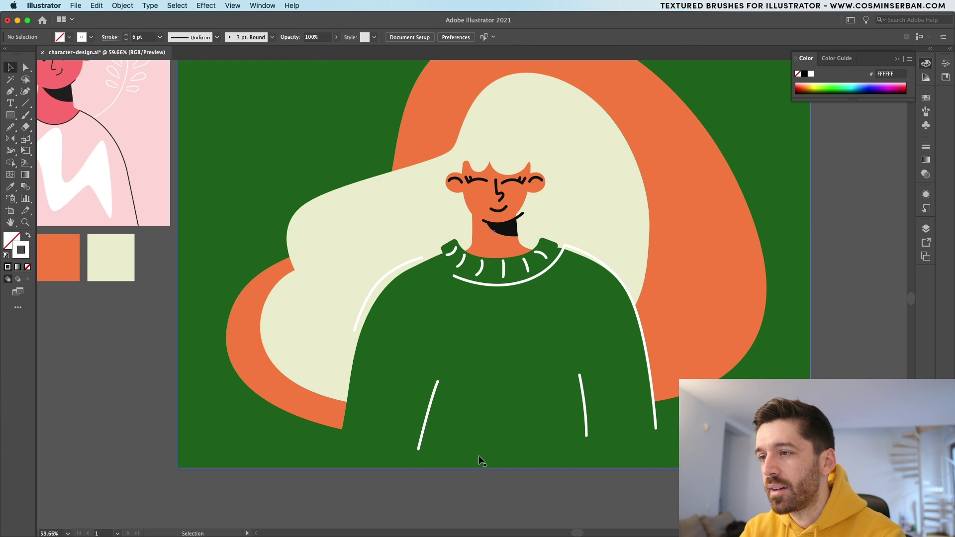
Step: Continue the left fold line with a curve and draw a wavy crease down toward the hem
{"action": "left_click", "coordinate": [437, 382]}
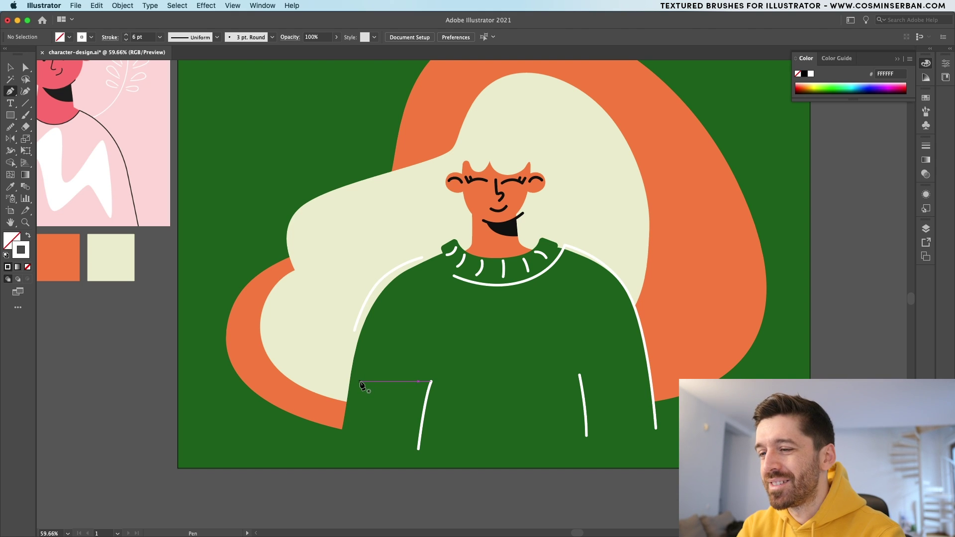
{"action": "scroll", "coordinate": [363, 385], "scroll_direction": "up", "scroll_amount": 5}
{"action": "left_click_drag", "start_coordinate": [440, 336], "coordinate": [456, 349]}
{"action": "left_click", "coordinate": [401, 395]}
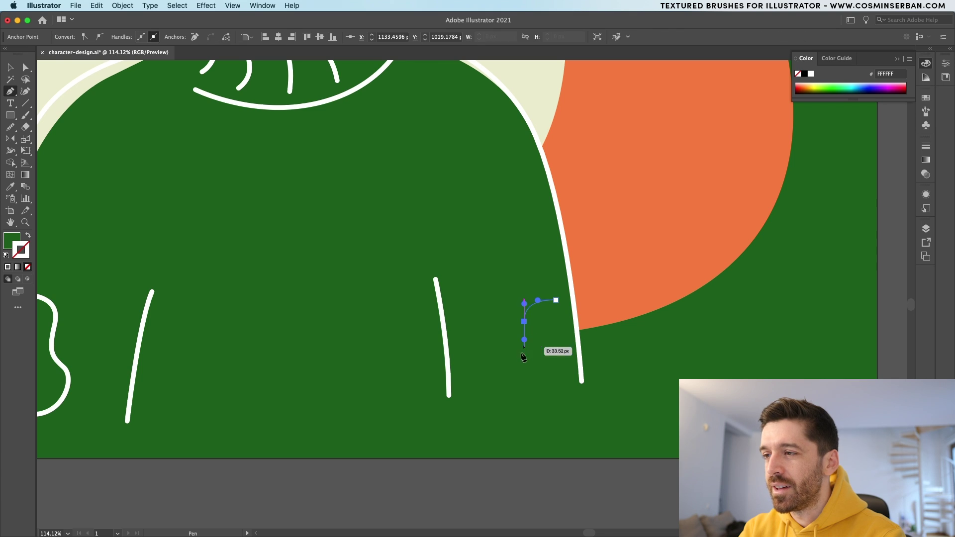
{"action": "left_click_drag", "start_coordinate": [505, 364], "coordinate": [496, 377]}
{"action": "left_click_drag", "start_coordinate": [520, 415], "coordinate": [551, 416]}
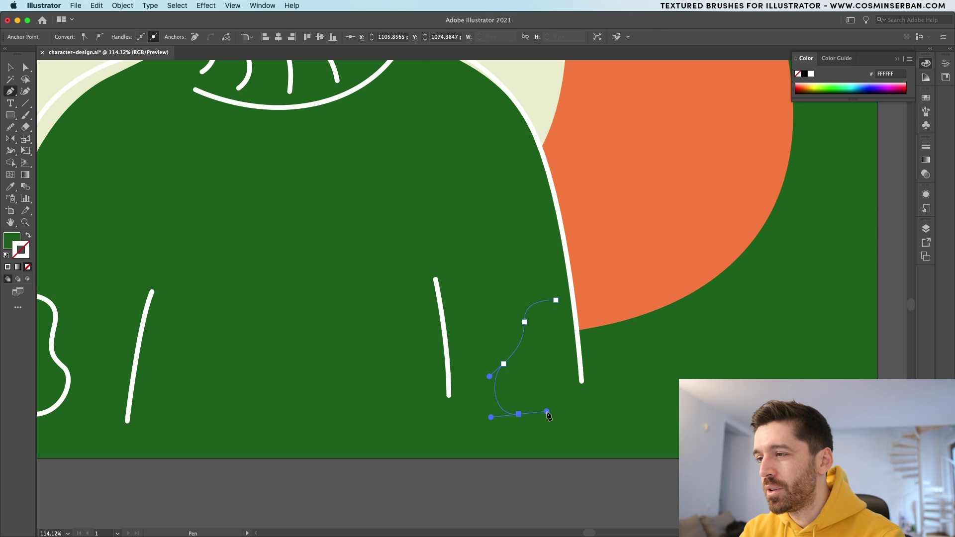
{"action": "left_click", "coordinate": [569, 431]}
{"action": "key", "text": "v"}
Step: Give the new curve the existing white stroke via Eyedropper and fit the whole character in view
{"action": "key", "text": "i"}
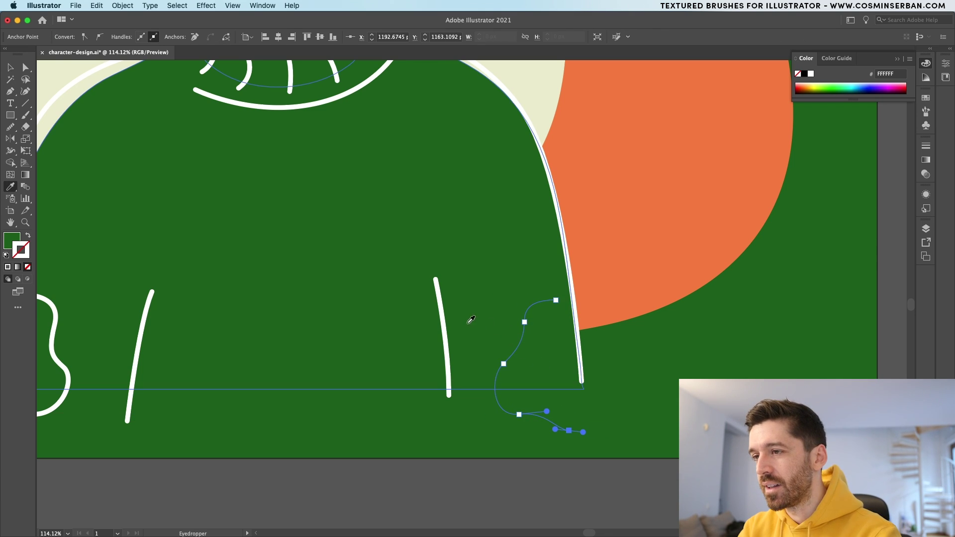
{"action": "left_click", "coordinate": [446, 323]}
{"action": "key", "text": "v"}
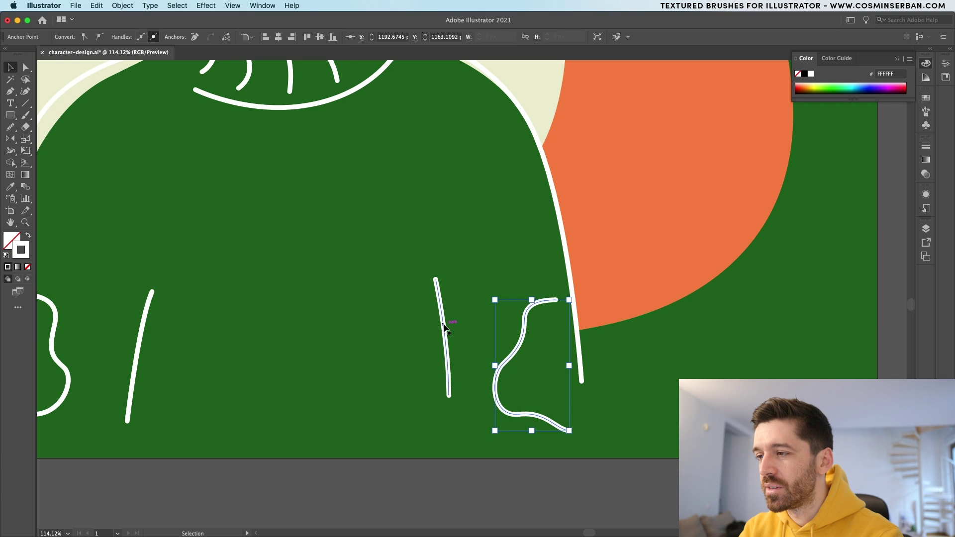
{"action": "left_click", "coordinate": [724, 371]}
{"action": "key", "text": "super+0"}
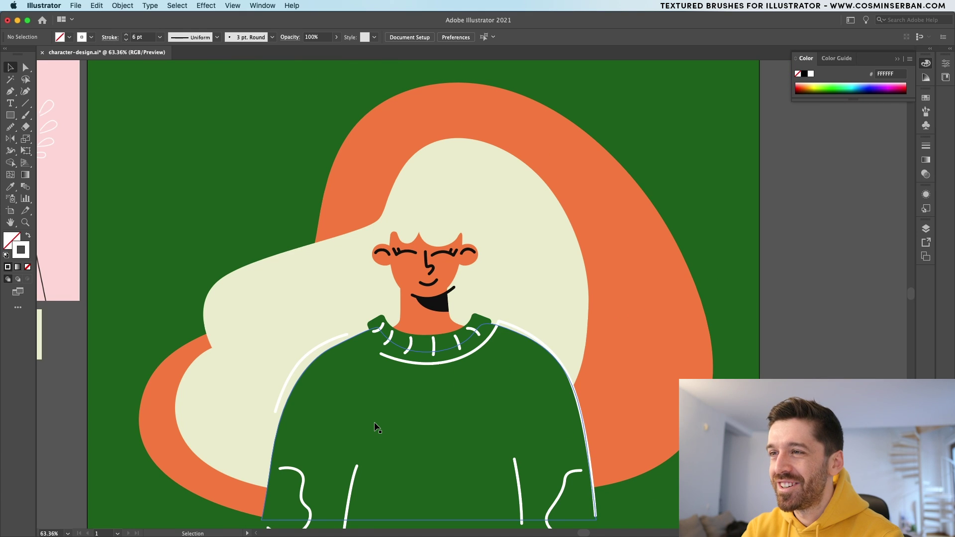
{"action": "scroll", "coordinate": [376, 426], "scroll_direction": "down", "scroll_amount": 3}
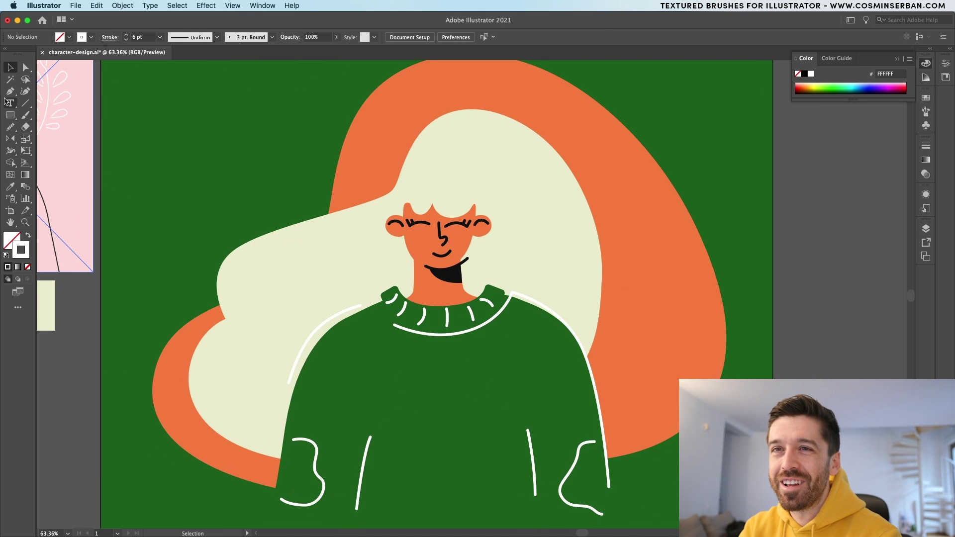
Step: Set the Pencil tool toward Smooth and sketch a closed heart on the sweater's chest
{"action": "left_click", "coordinate": [10, 126]}
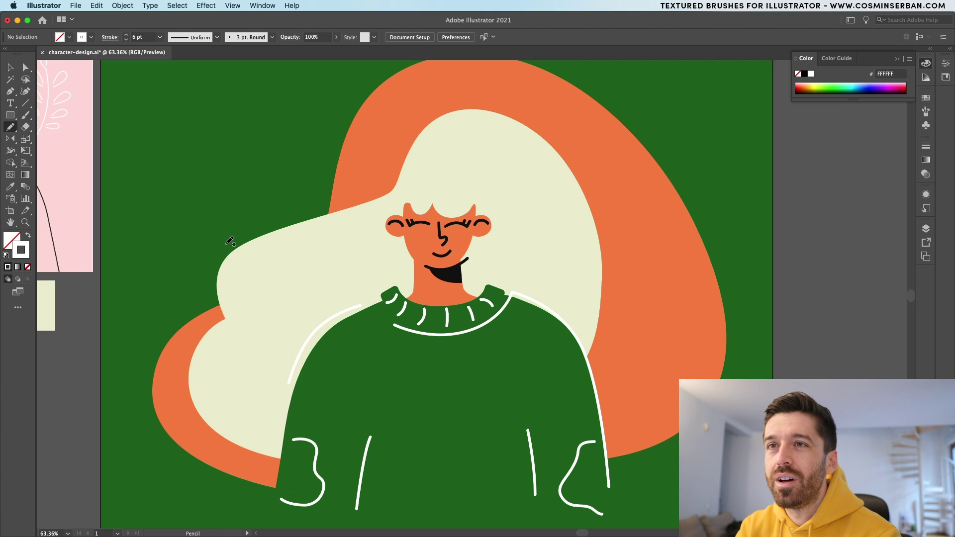
{"action": "double_click", "coordinate": [8, 128]}
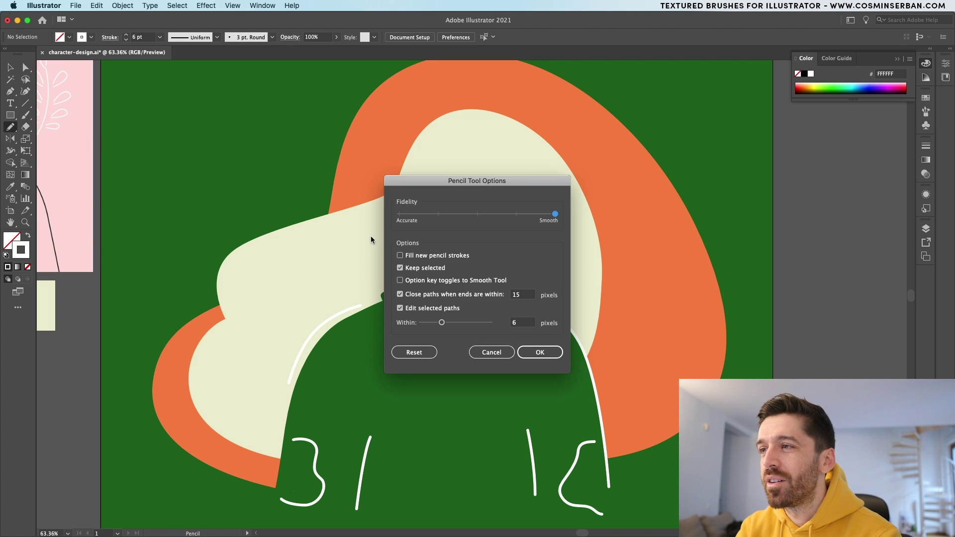
{"action": "left_click", "coordinate": [549, 348]}
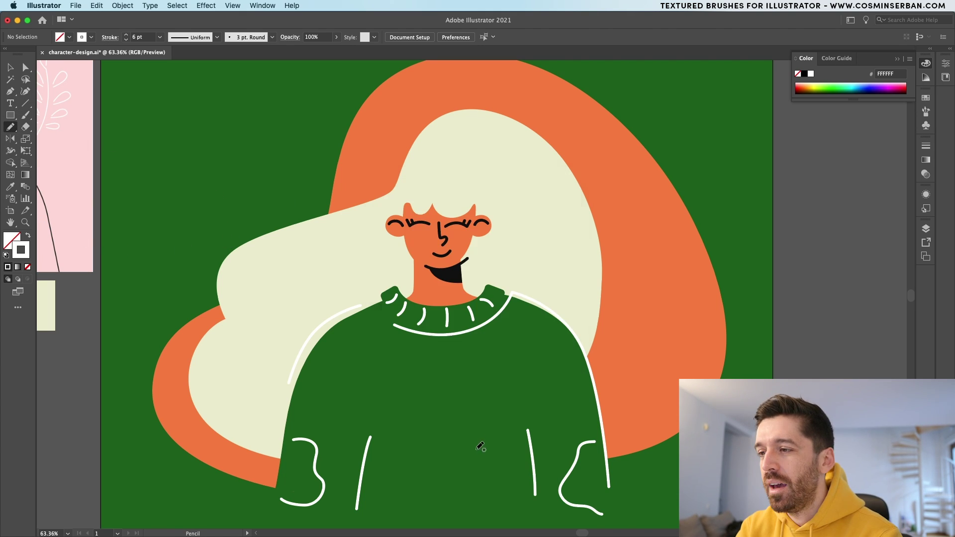
{"action": "scroll", "coordinate": [483, 437], "scroll_direction": "up", "scroll_amount": 2}
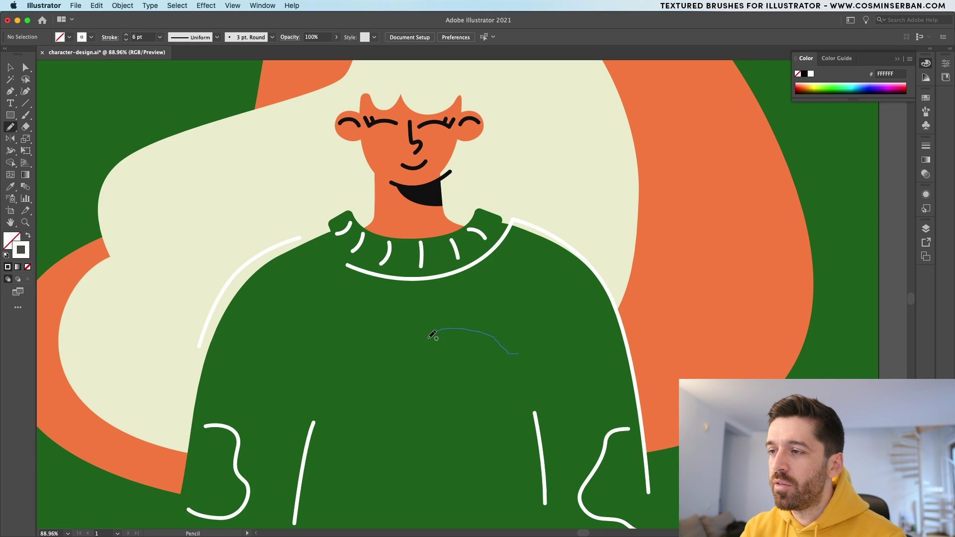
{"action": "left_click_drag", "start_coordinate": [432, 386], "coordinate": [473, 444]}
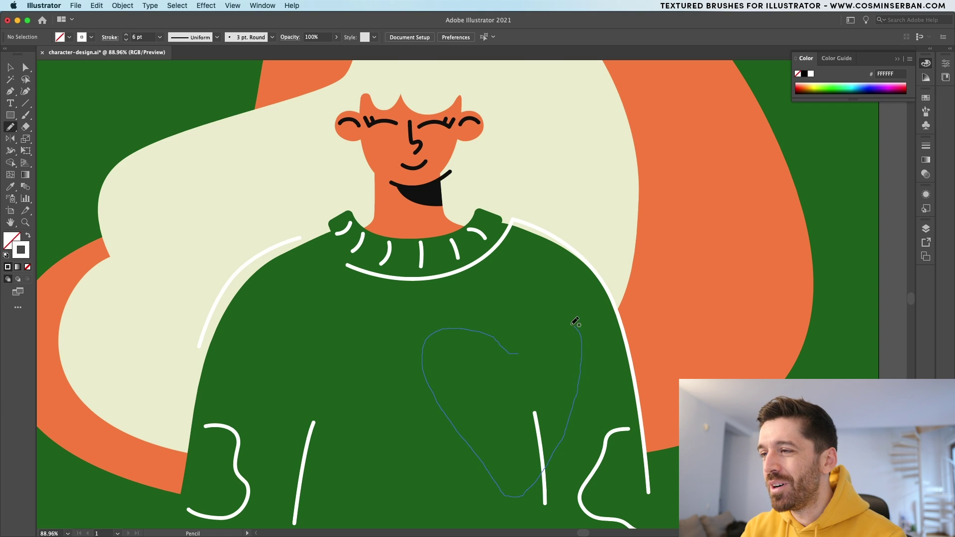
{"action": "left_click_drag", "start_coordinate": [532, 338], "coordinate": [520, 351]}
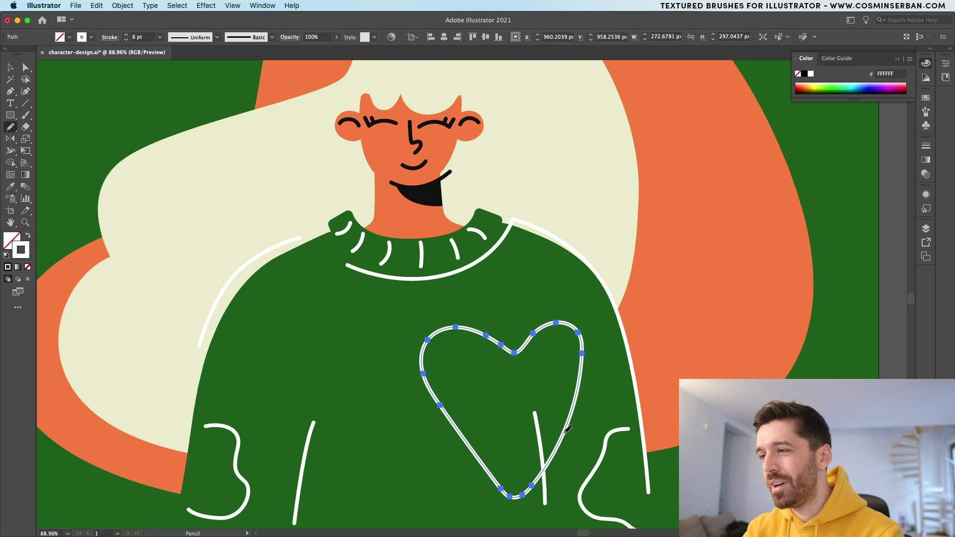
Step: Fill the heart with the hair's orange colour using the Eyedropper
{"action": "key", "text": "v"}
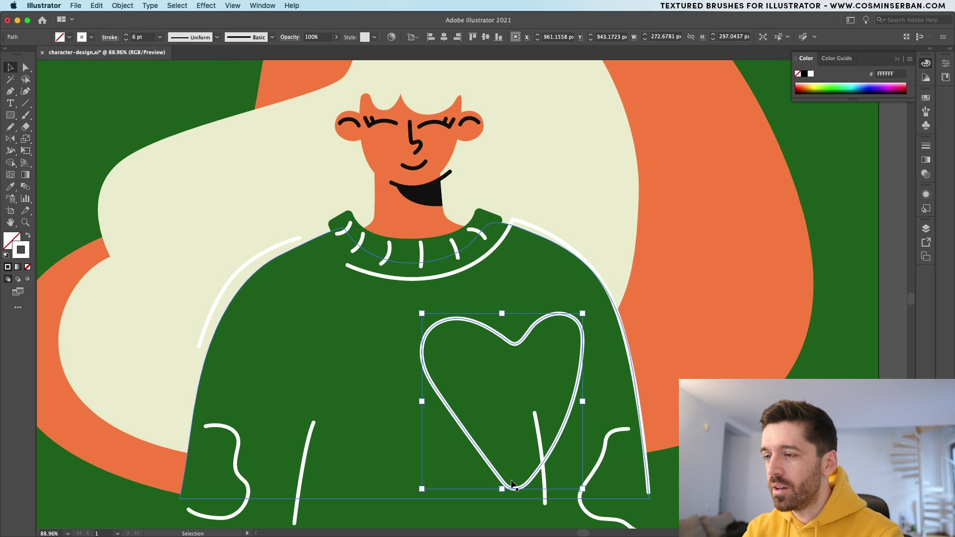
{"action": "key", "text": "i"}
{"action": "left_click", "coordinate": [715, 282]}
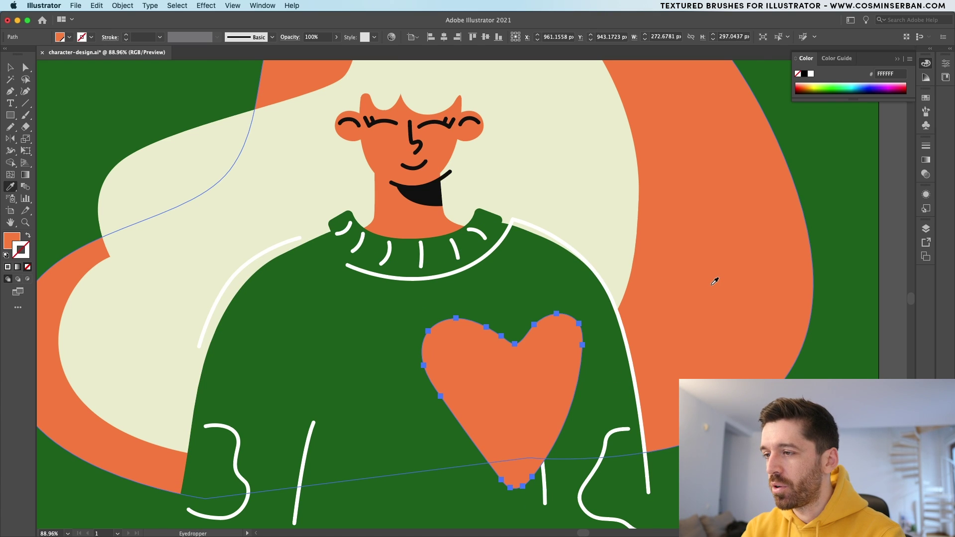
{"action": "key", "text": "v"}
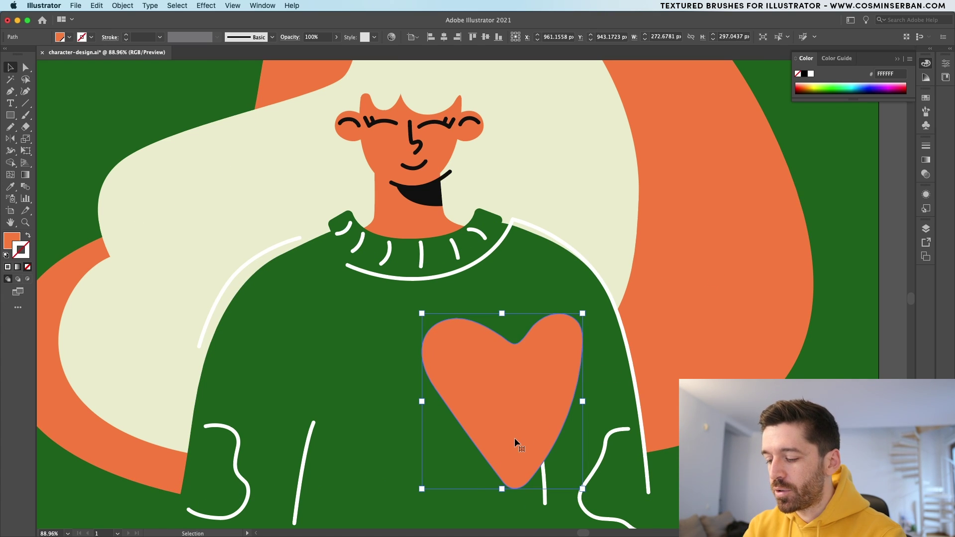
{"action": "key", "text": "super+shift+b"}
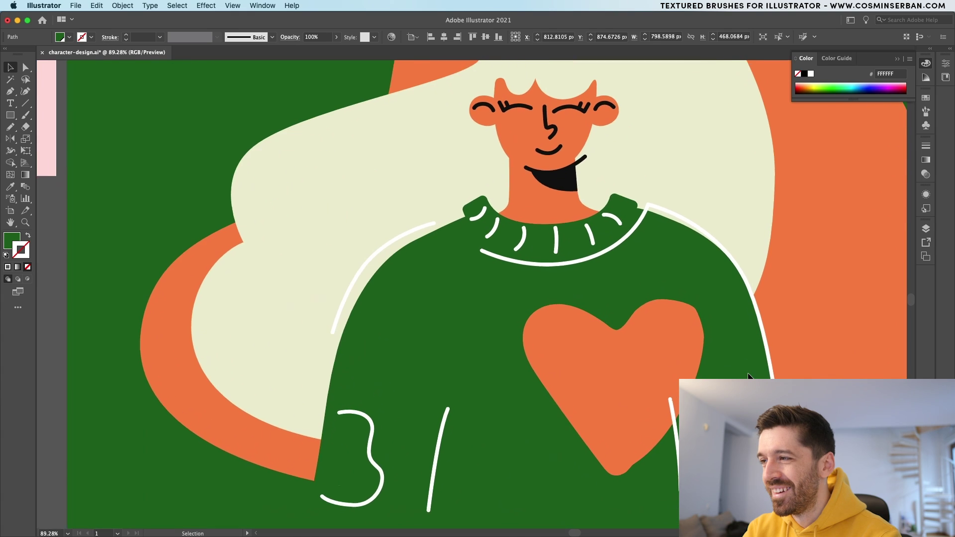
{"action": "left_click", "coordinate": [749, 376]}
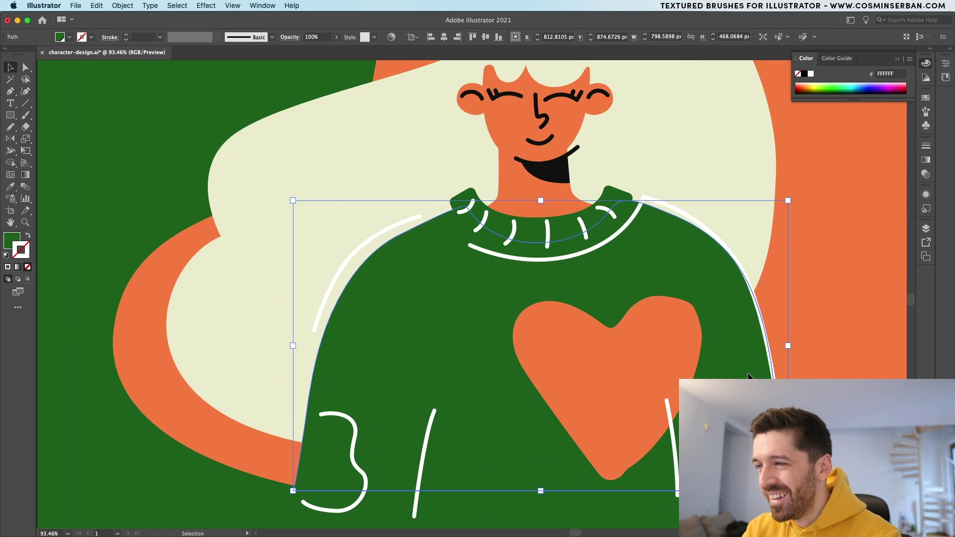
Step: Retrace the orange heart as a new smooth, closed curved Pen path
{"action": "scroll", "coordinate": [749, 377], "scroll_direction": "up", "scroll_amount": 3}
{"action": "left_click", "coordinate": [595, 393]}
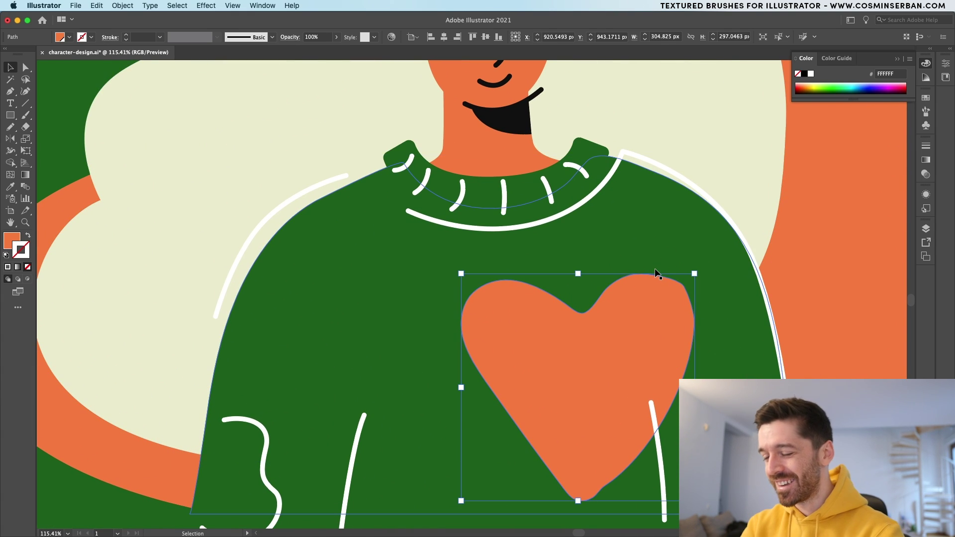
{"action": "key", "text": "p"}
{"action": "left_click", "coordinate": [583, 321]}
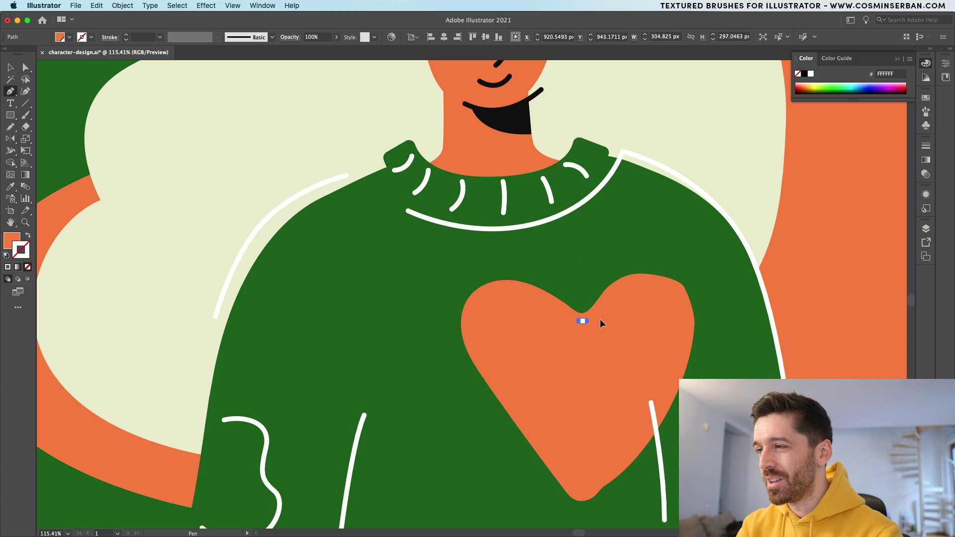
{"action": "left_click_drag", "start_coordinate": [620, 320], "coordinate": [621, 320]}
{"action": "left_click_drag", "start_coordinate": [673, 280], "coordinate": [697, 284]}
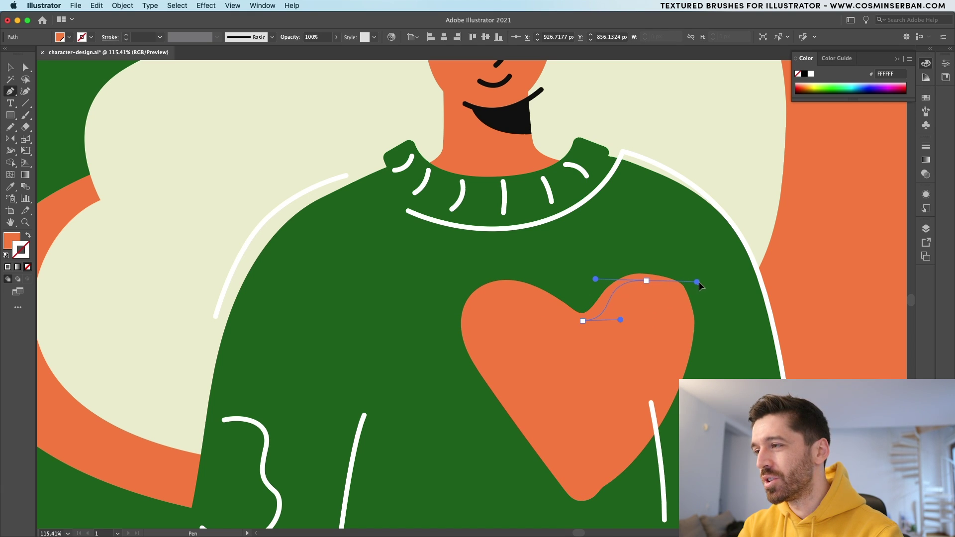
{"action": "left_click_drag", "start_coordinate": [696, 385], "coordinate": [662, 452]}
{"action": "left_click_drag", "start_coordinate": [586, 500], "coordinate": [450, 363]}
{"action": "left_click", "coordinate": [583, 321]}
Step: Delete the old outline and round out the curve at the heart's bottom point
{"action": "key", "text": "v"}
{"action": "key", "text": "Delete"}
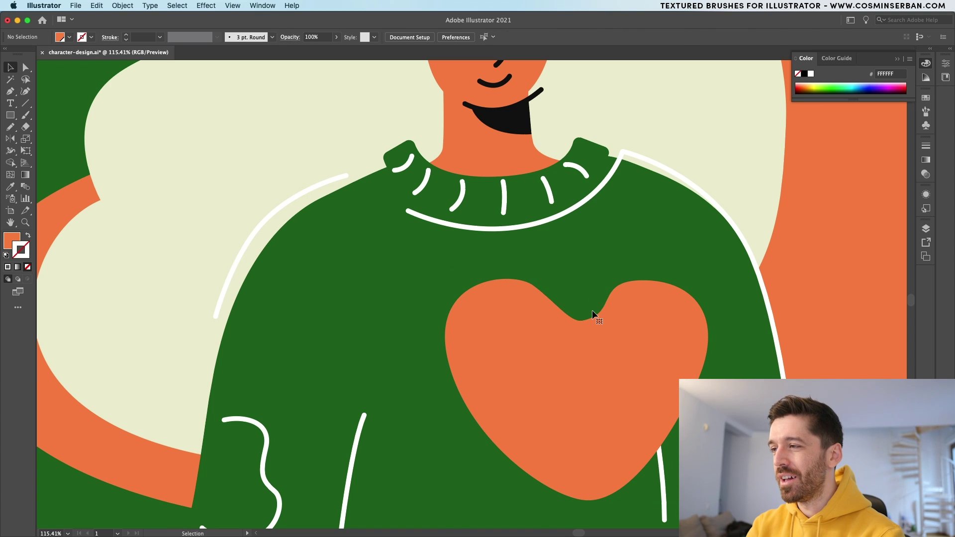
{"action": "key", "text": "a"}
{"action": "left_click_drag", "start_coordinate": [592, 309], "coordinate": [604, 304]}
{"action": "left_click", "coordinate": [598, 495]}
{"action": "left_click_drag", "start_coordinate": [563, 495], "coordinate": [579, 495]}
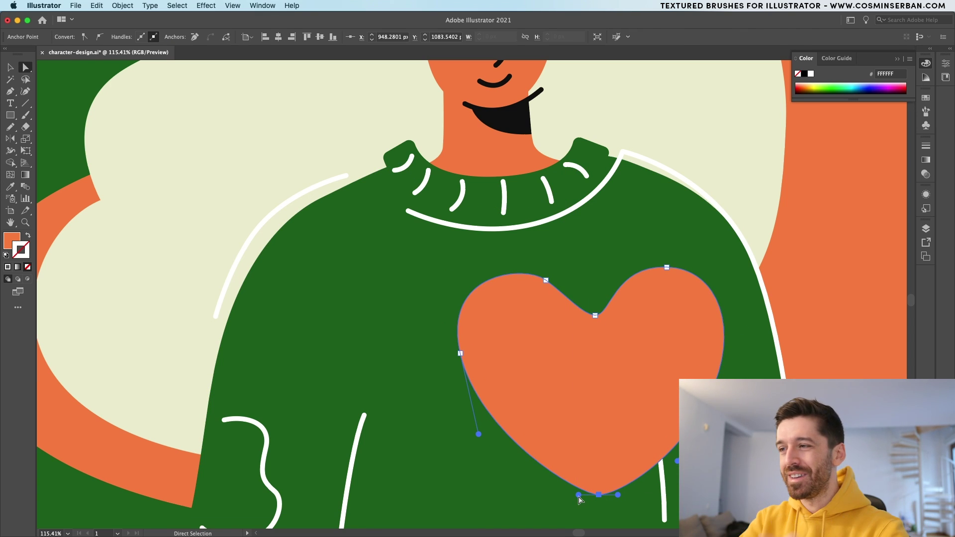
Step: Shift the heart slightly left and send it behind the white sleeve line
{"action": "key", "text": "v"}
{"action": "left_click_drag", "start_coordinate": [631, 391], "coordinate": [611, 390]}
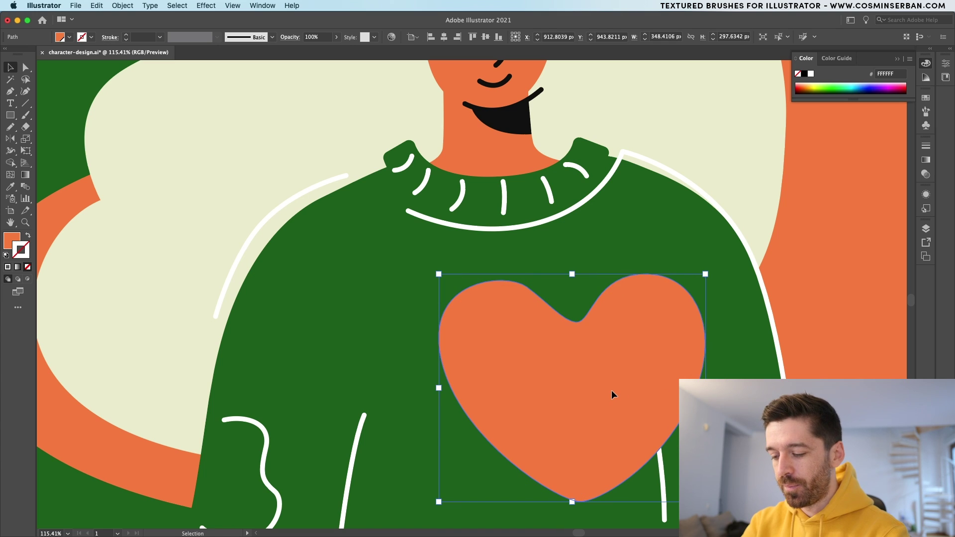
{"action": "key", "text": "super+bracketleft"}
{"action": "key", "text": "super+bracketleft"}
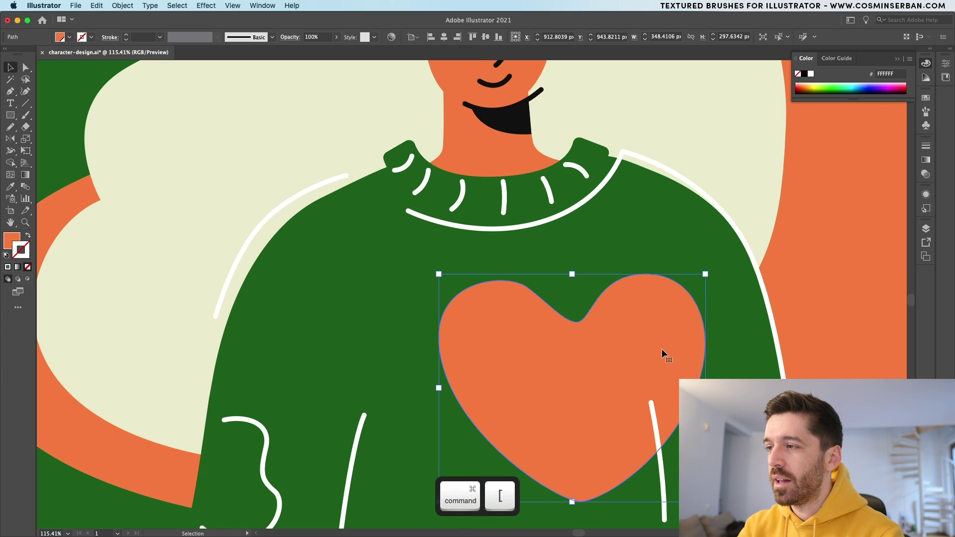
{"action": "key", "text": "super+0"}
{"action": "key", "text": "super+shift+a"}
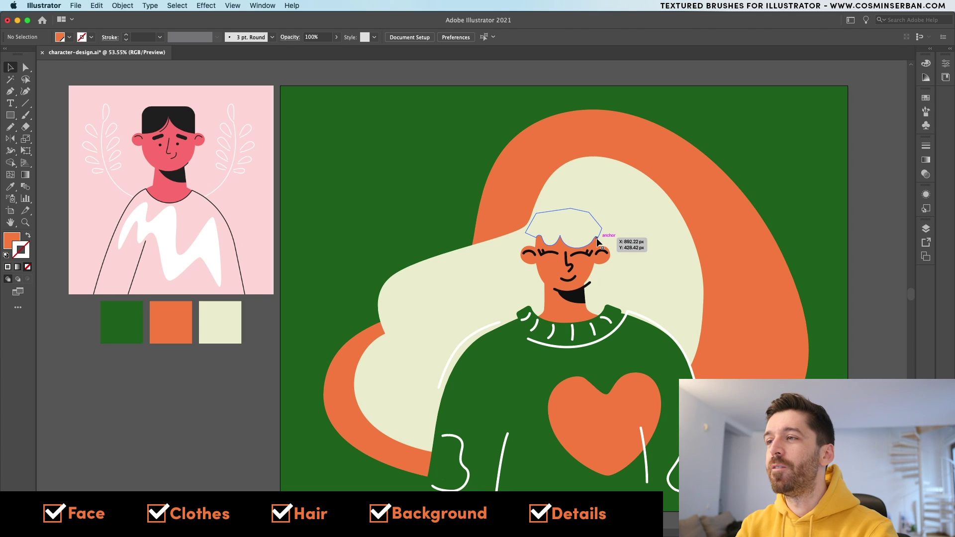
{"action": "left_click", "coordinate": [363, 438]}
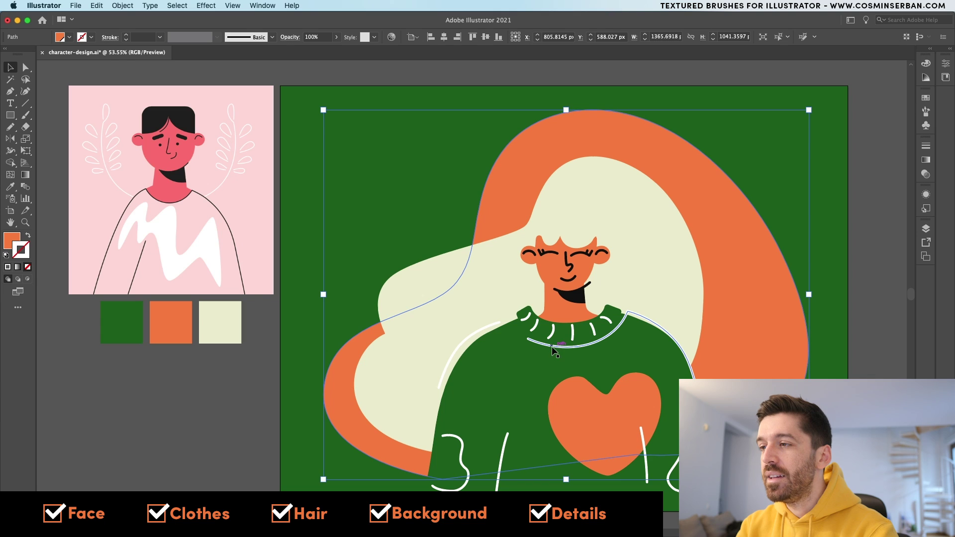
{"action": "left_click", "coordinate": [603, 328]}
{"action": "left_click", "coordinate": [589, 284]}
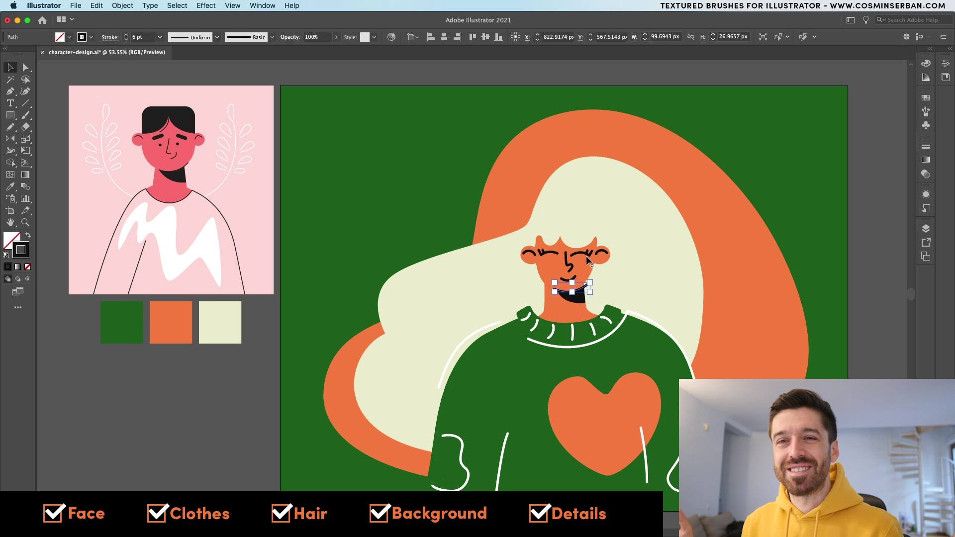
{"action": "left_click", "coordinate": [588, 423]}
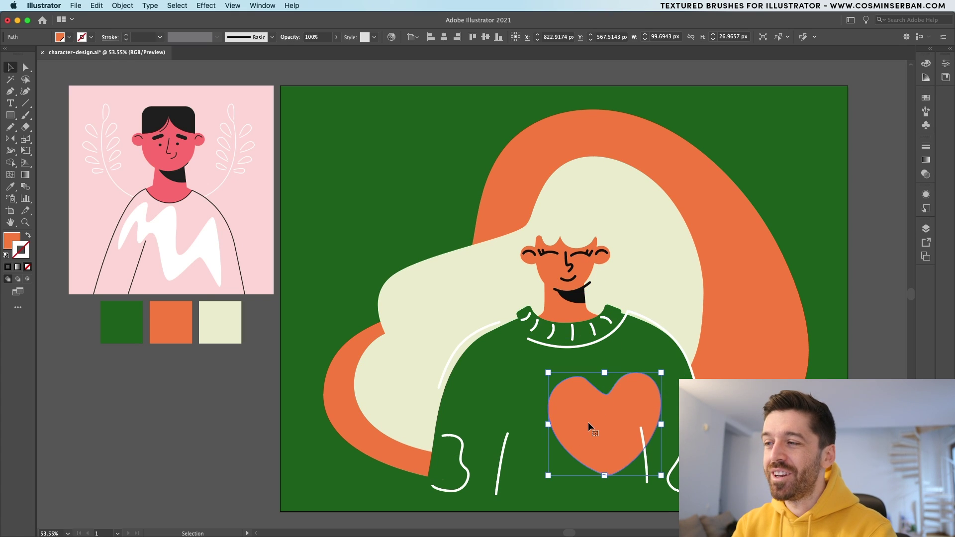